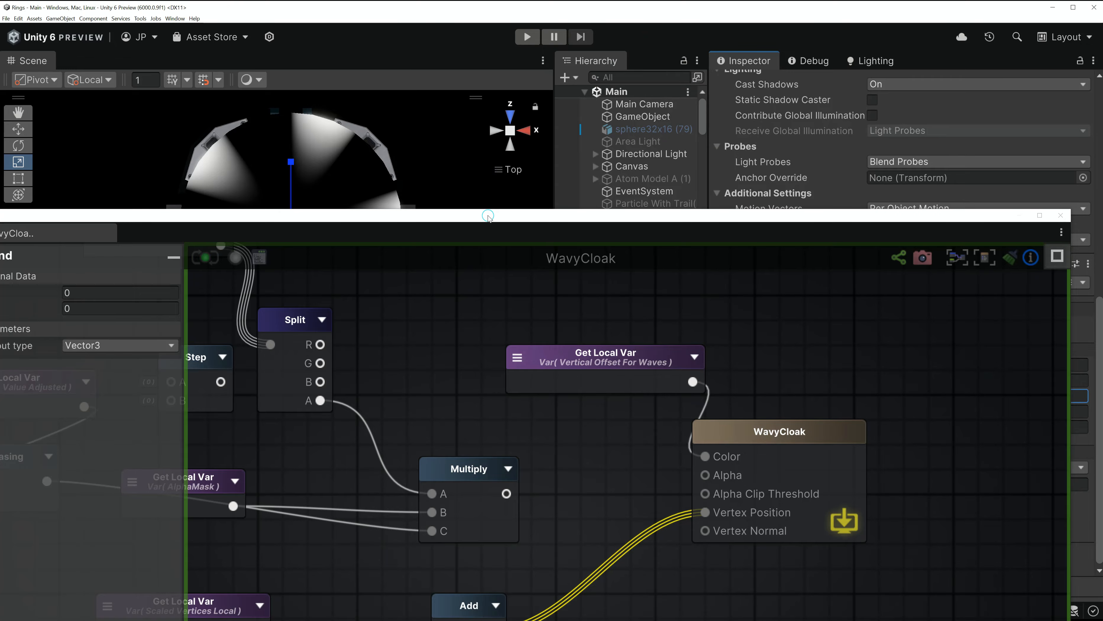
- Orbit the Scene view to inspect the cloak mesh from the back at an angle
{"action": "left_click_drag", "start_coordinate": [488, 216], "coordinate": [517, 414]}
{"action": "left_click", "coordinate": [512, 144]}
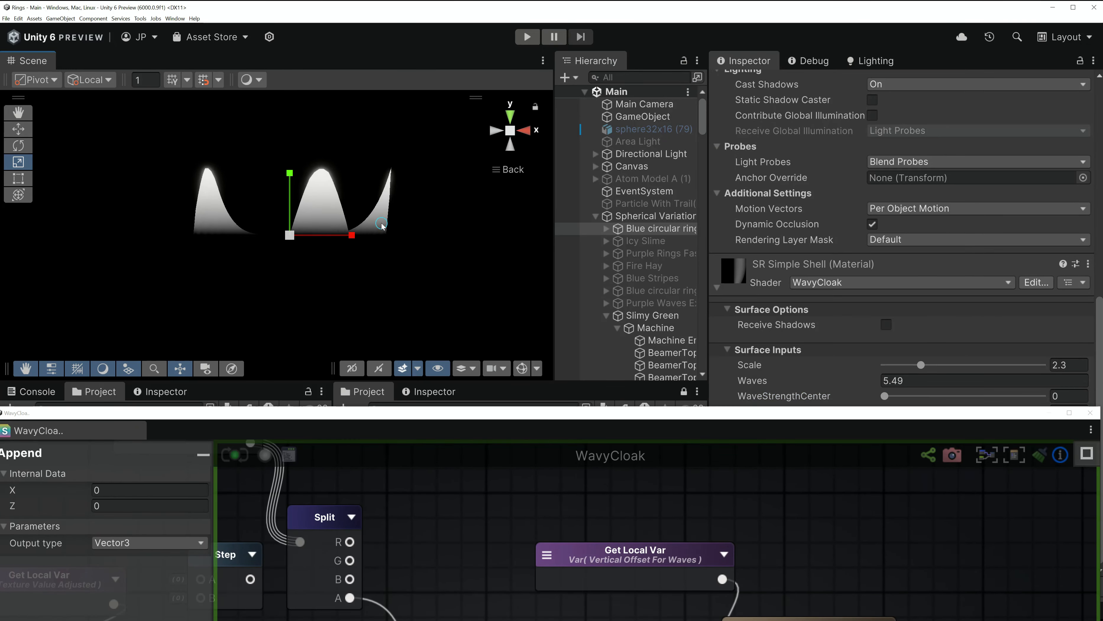
{"action": "right_click_drag", "start_coordinate": [339, 221], "coordinate": [370, 250]}
{"action": "middle_click_drag", "start_coordinate": [370, 250], "coordinate": [398, 252]}
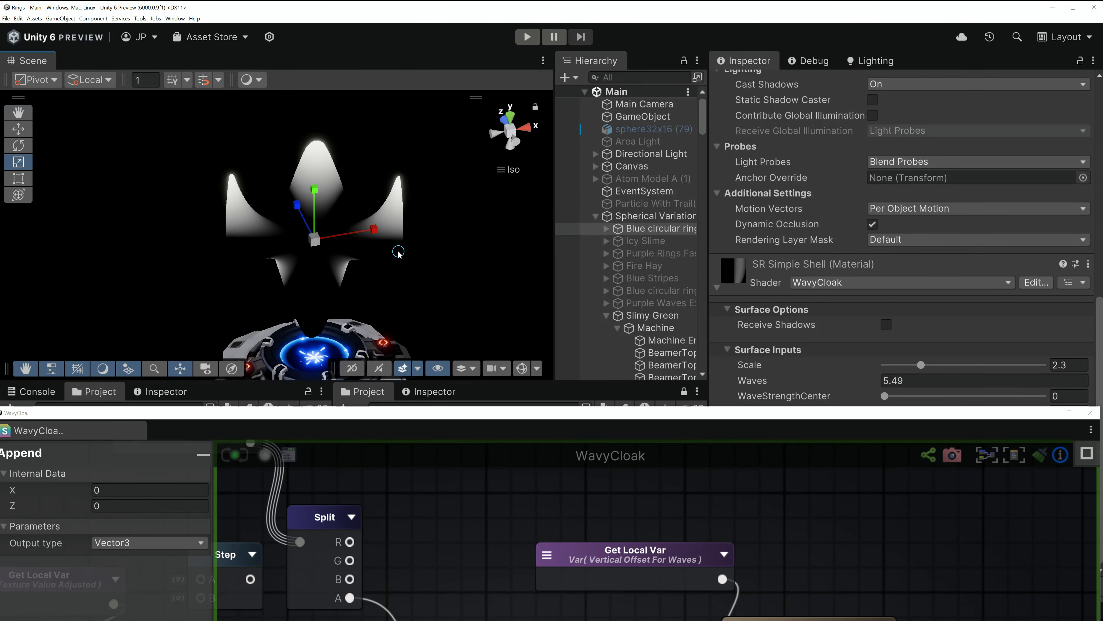
- Wire ColorRemapped into the WavyCloak Color port in place of the vertical wave offset
{"action": "left_click_drag", "start_coordinate": [560, 424], "coordinate": [582, 66]}
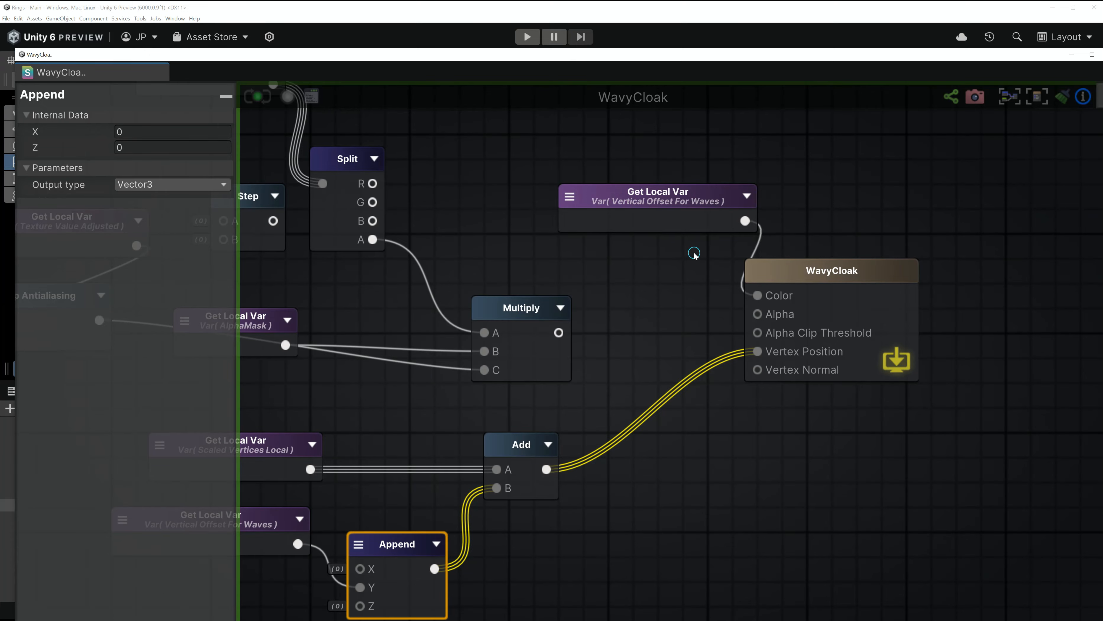
{"action": "left_click_drag", "start_coordinate": [687, 208], "coordinate": [599, 166]}
{"action": "middle_click_drag", "start_coordinate": [470, 219], "coordinate": [584, 281]}
{"action": "middle_click_drag", "start_coordinate": [436, 159], "coordinate": [416, 221]}
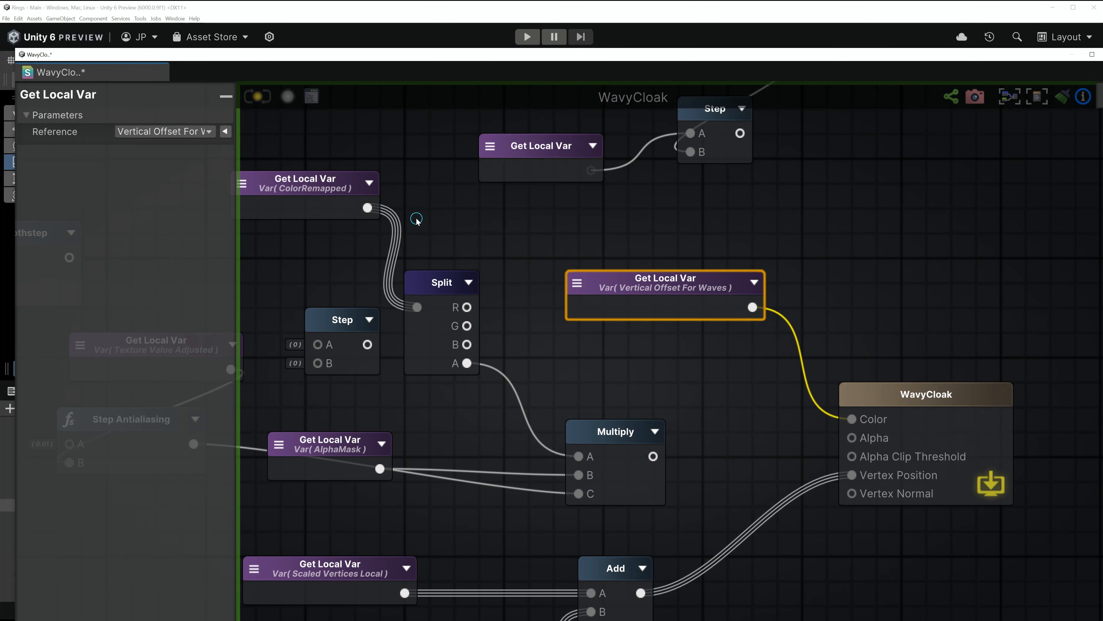
{"action": "left_click_drag", "start_coordinate": [371, 211], "coordinate": [851, 419]}
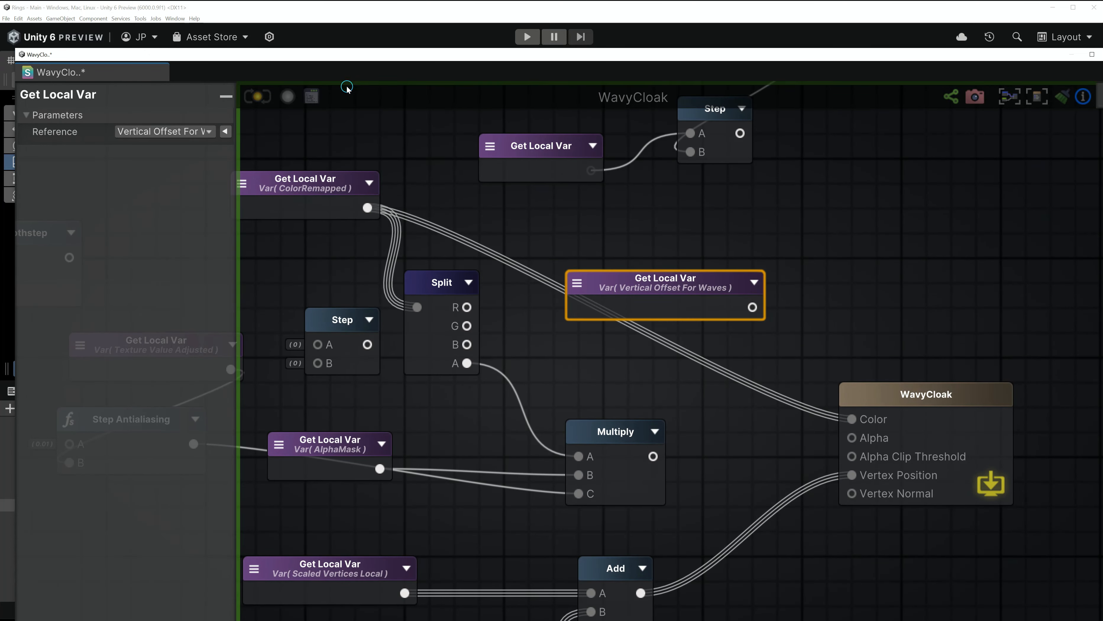
{"action": "double_click", "coordinate": [413, 57]}
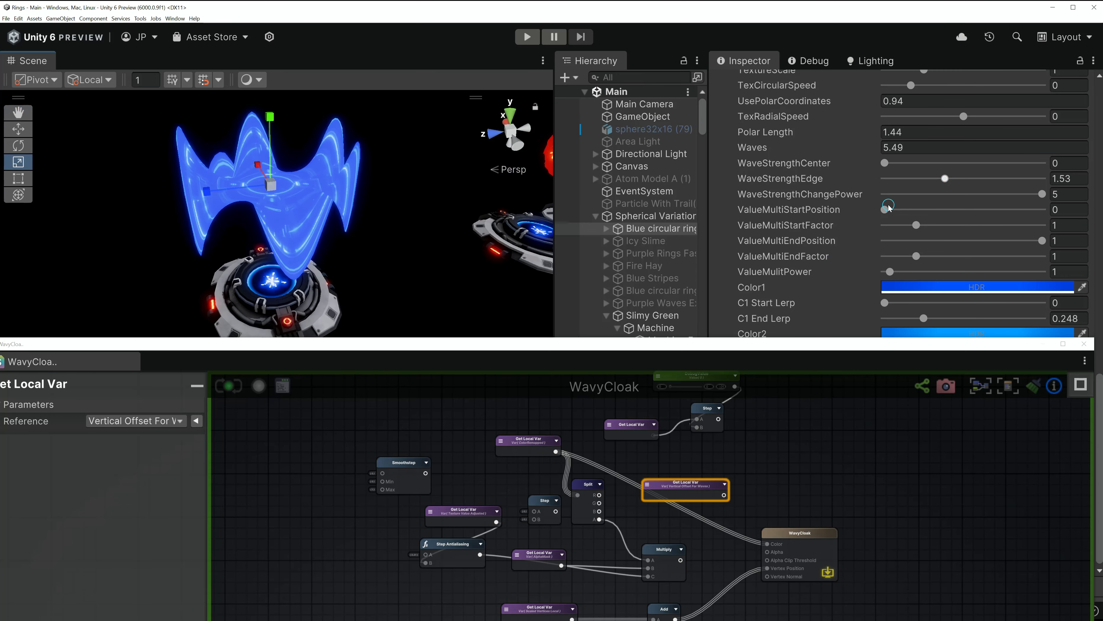
- Lower WaveStrengthEdge and orbit the scene to a higher view of the cloak
{"action": "mouse_move", "coordinate": [944, 179]}
{"action": "left_mouse_down"}
{"action": "mouse_move", "coordinate": [875, 187]}
{"action": "mouse_move", "coordinate": [919, 162]}
{"action": "mouse_move", "coordinate": [903, 164]}
{"action": "left_mouse_up"}
{"action": "scroll", "coordinate": [409, 189], "scroll_direction": "up", "scroll_amount": 3}
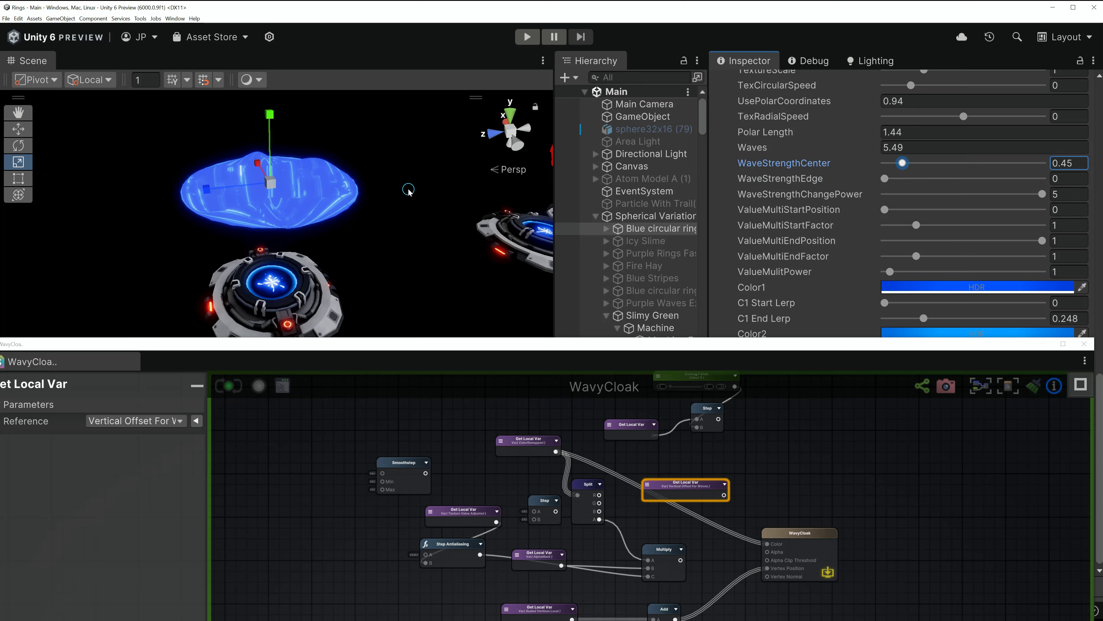
{"action": "left_click_drag", "start_coordinate": [409, 190], "coordinate": [426, 256], "text": "alt"}
{"action": "middle_click_drag", "start_coordinate": [367, 174], "coordinate": [461, 279]}
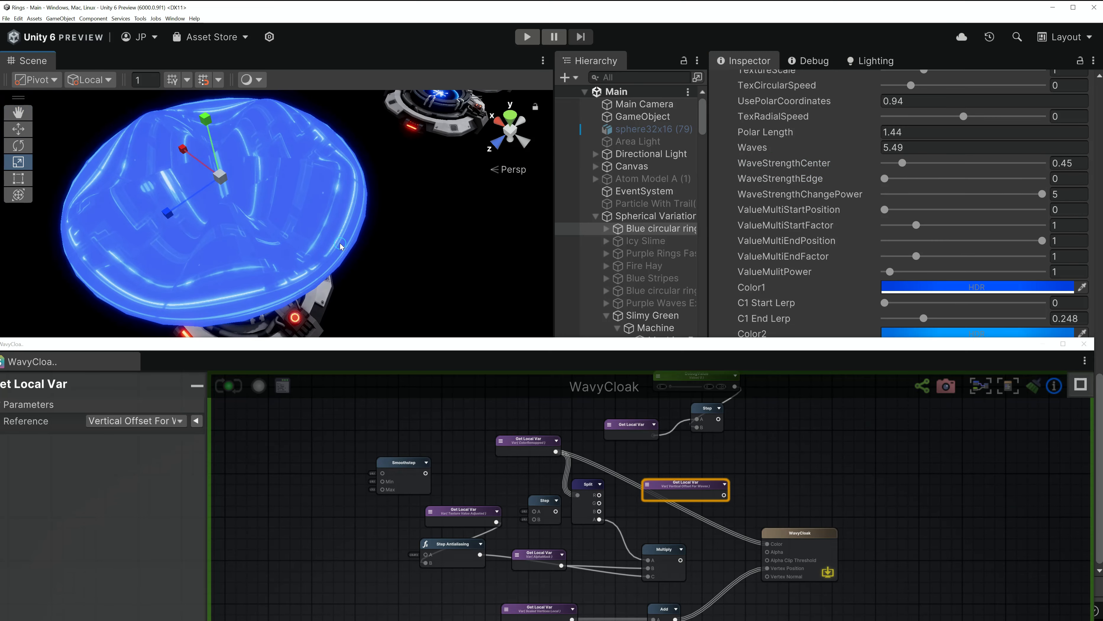
{"action": "key", "text": "r"}
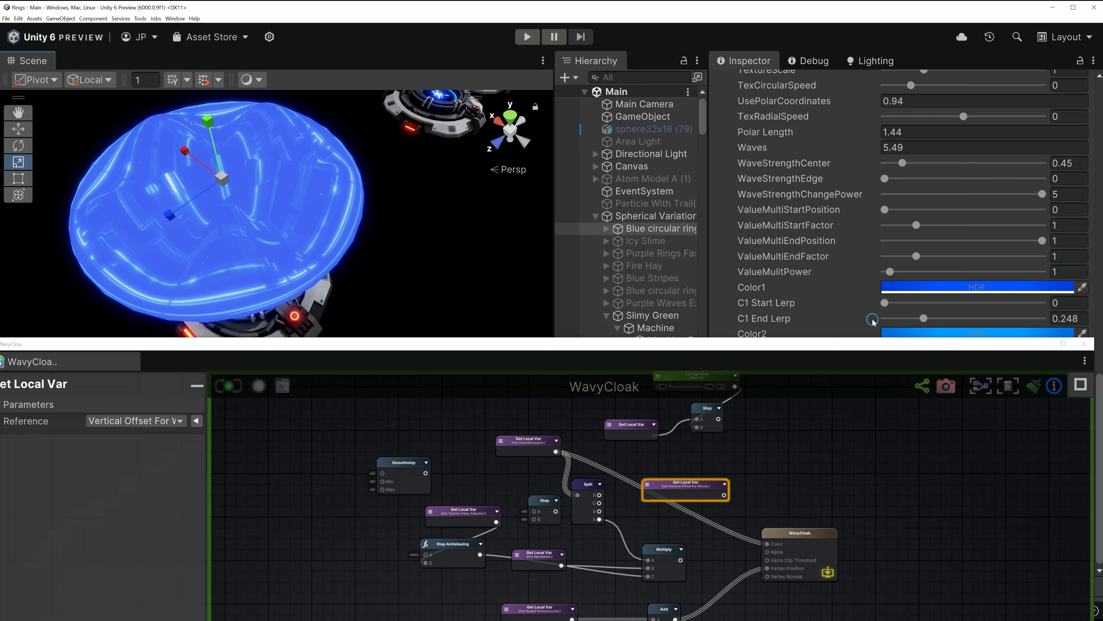
- Connect the alpha-mask Multiply output to the WavyCloak Alpha input
{"action": "middle_click_drag", "start_coordinate": [723, 565], "coordinate": [649, 466]}
{"action": "scroll", "coordinate": [648, 469], "scroll_direction": "up", "scroll_amount": 4}
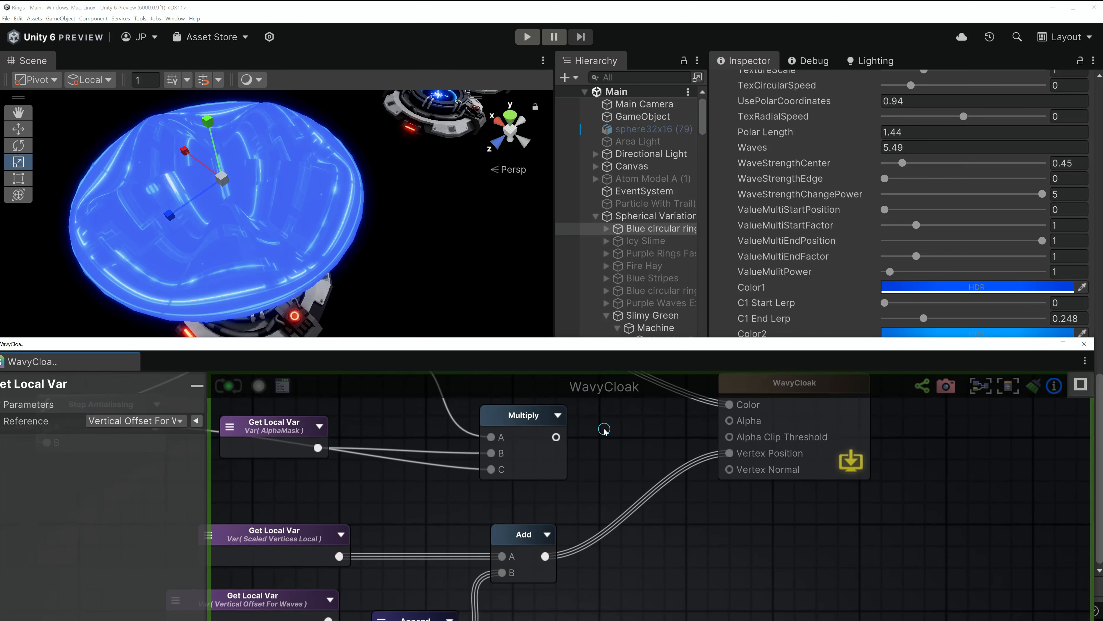
{"action": "middle_click_drag", "start_coordinate": [582, 413], "coordinate": [555, 531]}
{"action": "scroll", "coordinate": [548, 530], "scroll_direction": "down", "scroll_amount": 1}
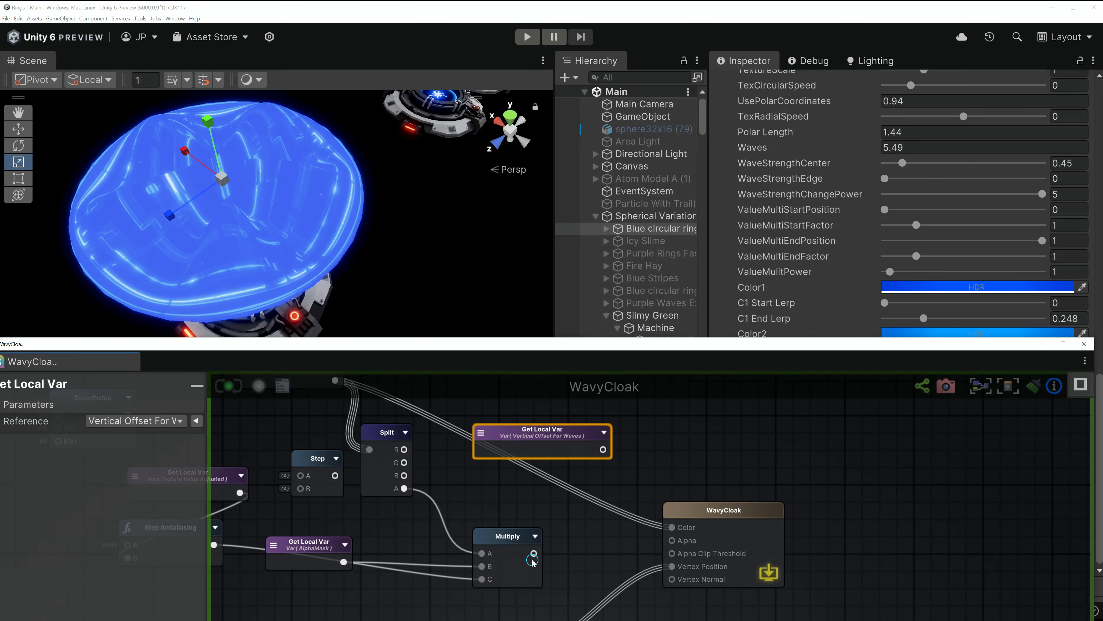
{"action": "left_click_drag", "start_coordinate": [534, 555], "coordinate": [672, 540]}
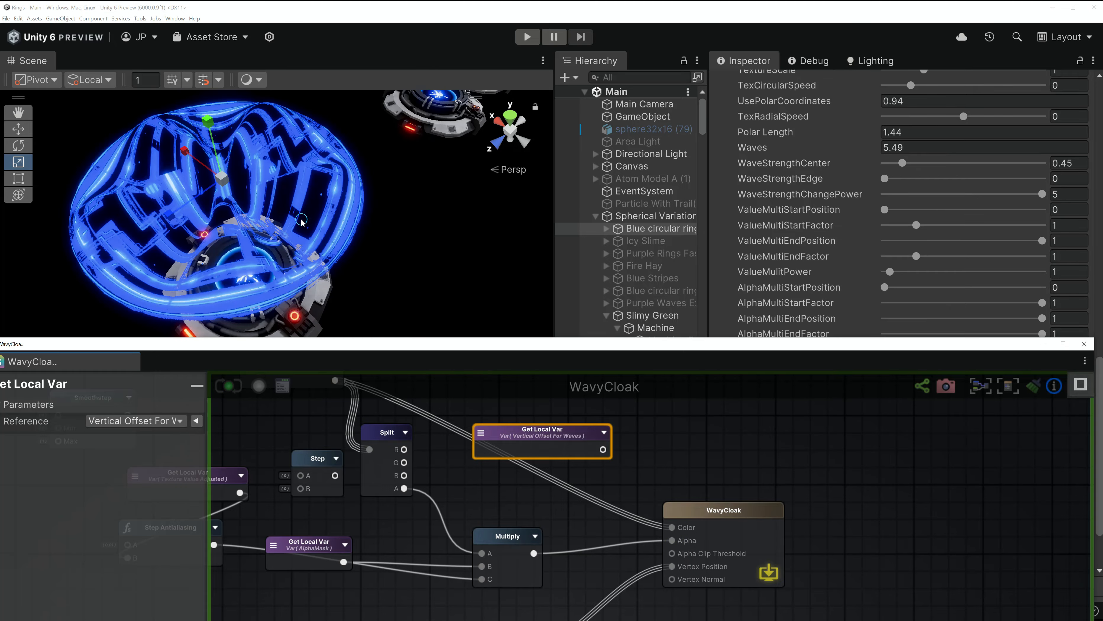
- Set WaveStrengthCenter 0, WaveStrengthEdge 1.26 and WaveStrengthChangePower 0.34 on the cloak material
{"action": "scroll", "coordinate": [261, 194], "scroll_direction": "down", "scroll_amount": 1}
{"action": "middle_click_drag", "start_coordinate": [261, 194], "coordinate": [408, 201]}
{"action": "left_click_drag", "start_coordinate": [408, 200], "coordinate": [289, 213], "text": "alt"}
{"action": "middle_click_drag", "start_coordinate": [289, 213], "coordinate": [259, 213]}
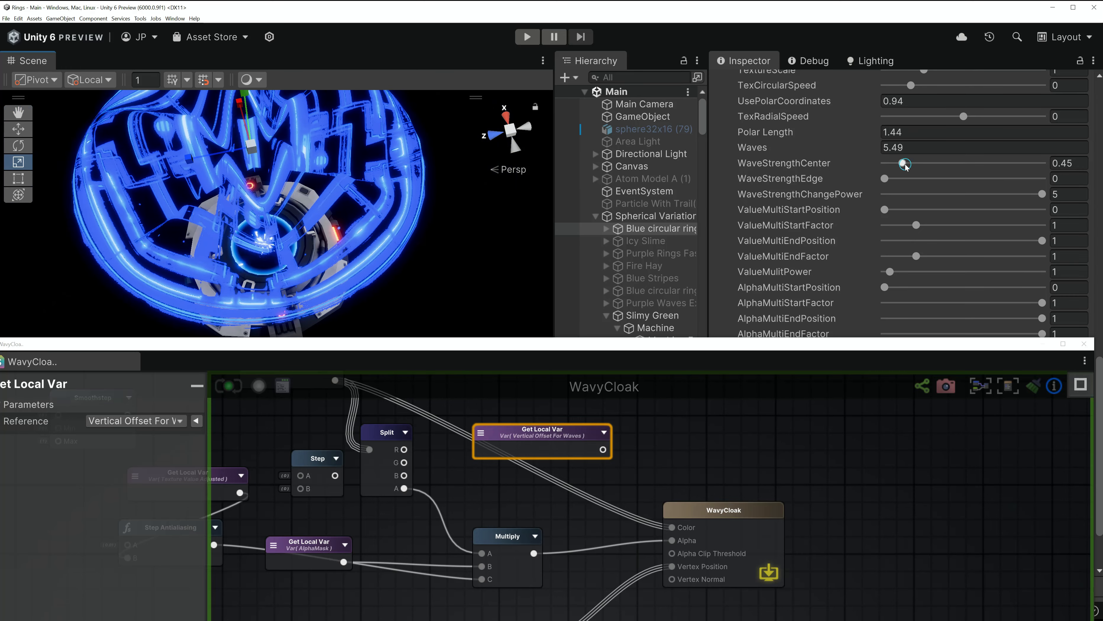
{"action": "mouse_move", "coordinate": [905, 167]}
{"action": "left_mouse_down"}
{"action": "mouse_move", "coordinate": [885, 163]}
{"action": "mouse_move", "coordinate": [925, 179]}
{"action": "mouse_move", "coordinate": [889, 165]}
{"action": "mouse_move", "coordinate": [898, 168]}
{"action": "left_mouse_up"}
{"action": "left_click", "coordinate": [886, 179]}
{"action": "left_click_drag", "start_coordinate": [1040, 195], "coordinate": [878, 207]}
{"action": "left_click_drag", "start_coordinate": [898, 163], "coordinate": [944, 188]}
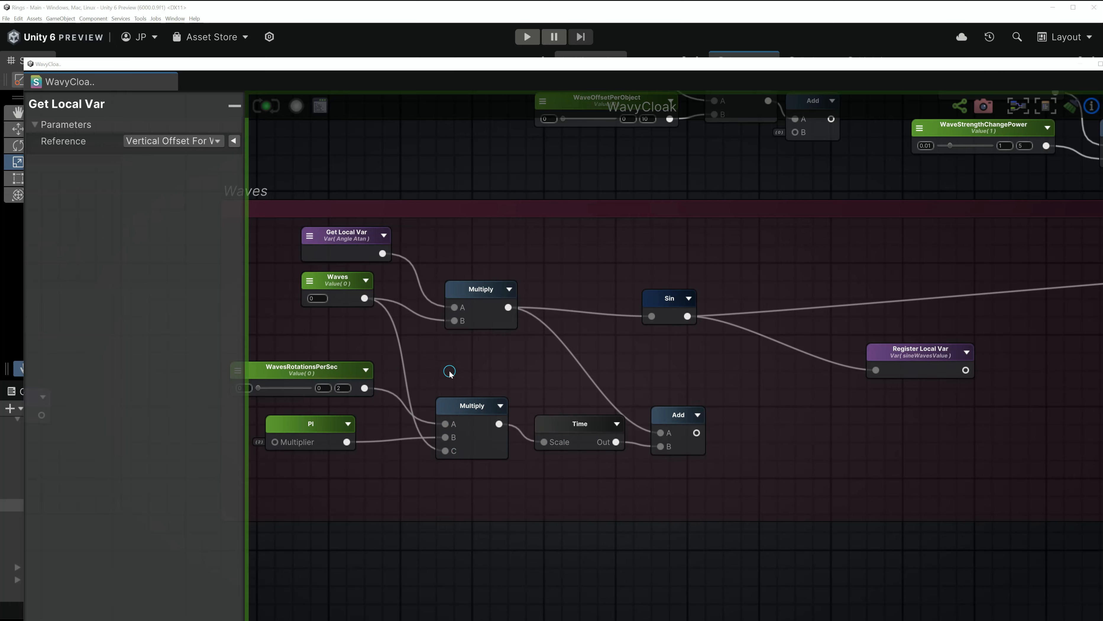
- Rearrange the Waves group, repositioning the Sin, PI and WavesRotationsPerSec nodes
{"action": "left_click", "coordinate": [329, 370]}
{"action": "middle_click_drag", "start_coordinate": [622, 420], "coordinate": [702, 414]}
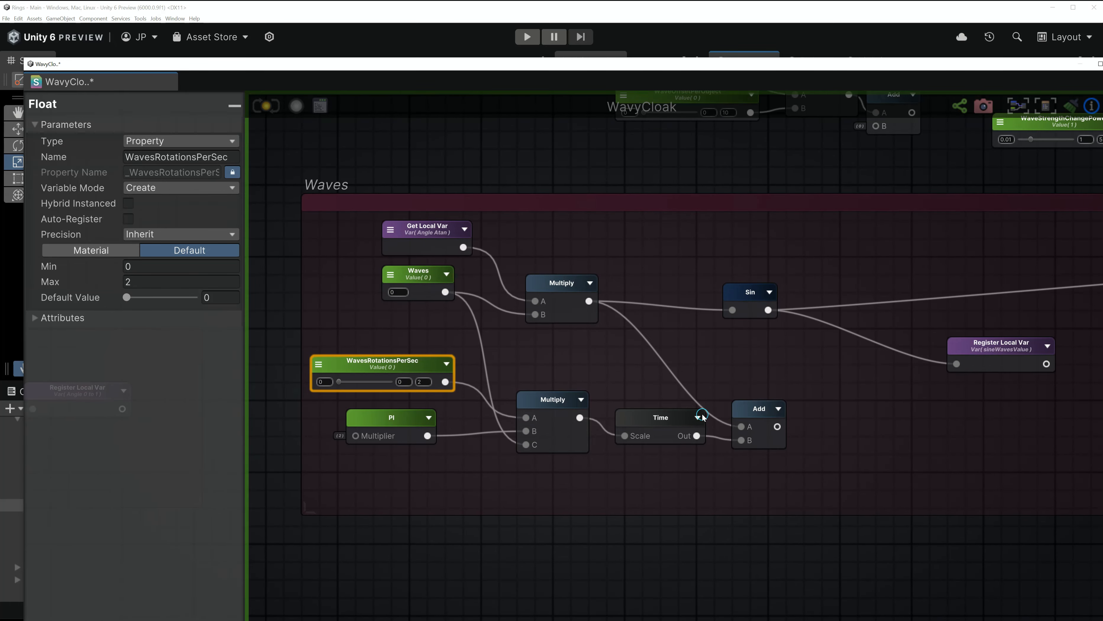
{"action": "left_click_drag", "start_coordinate": [758, 298], "coordinate": [848, 315]}
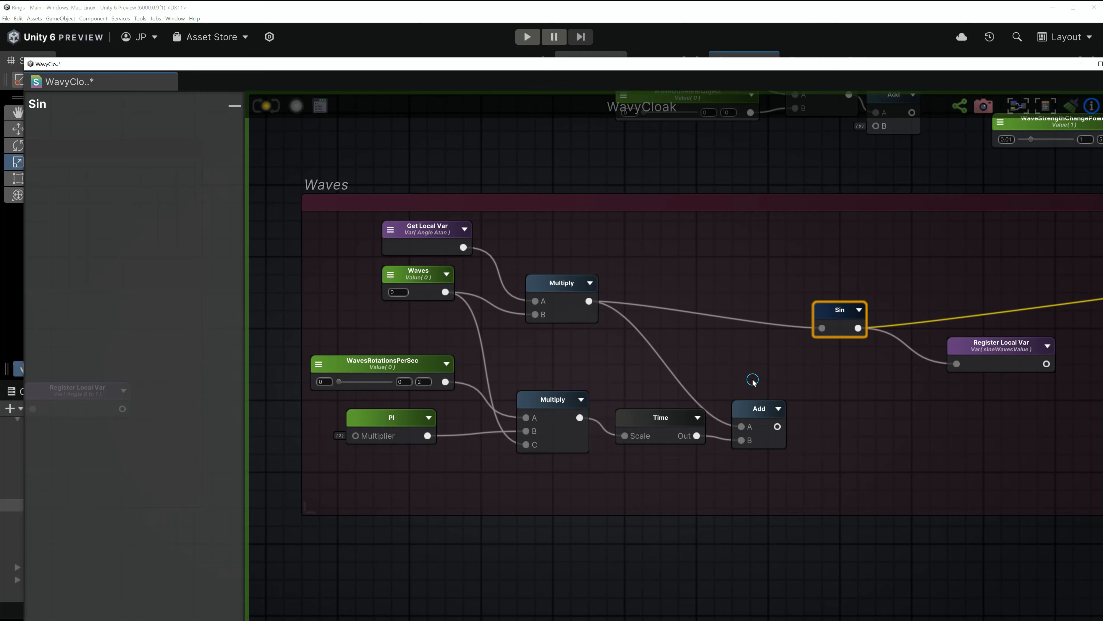
{"action": "scroll", "coordinate": [753, 380], "scroll_direction": "up", "scroll_amount": 3}
{"action": "scroll", "coordinate": [848, 304], "scroll_direction": "down", "scroll_amount": 2}
{"action": "middle_click_drag", "start_coordinate": [656, 331], "coordinate": [751, 340]}
{"action": "scroll", "coordinate": [645, 374], "scroll_direction": "up", "scroll_amount": 2}
{"action": "middle_click_drag", "start_coordinate": [647, 367], "coordinate": [624, 374]}
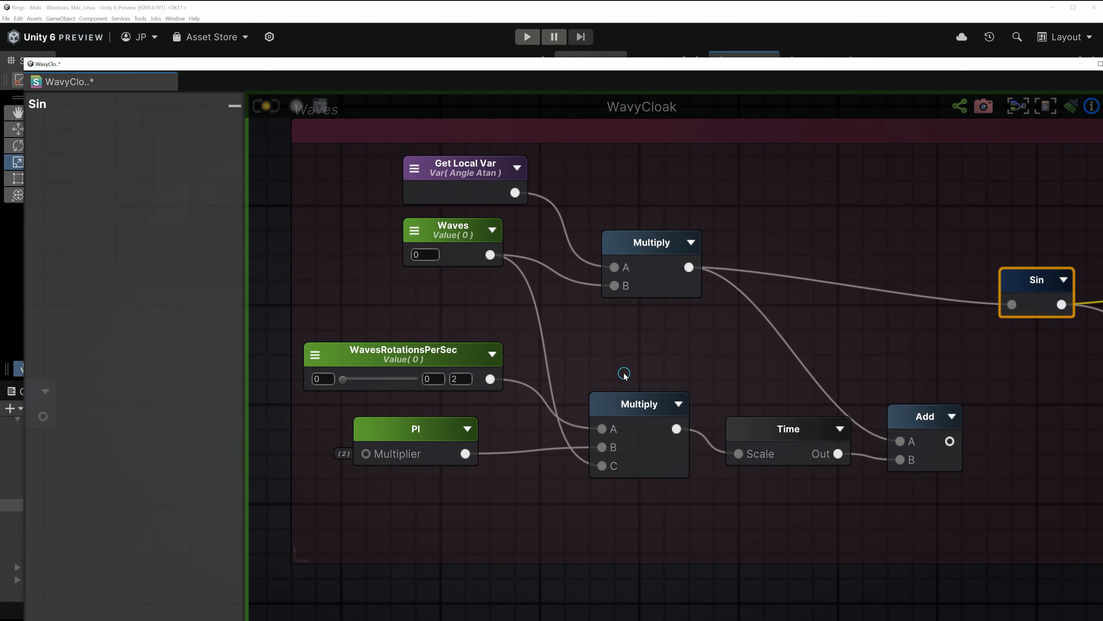
{"action": "left_click", "coordinate": [412, 354]}
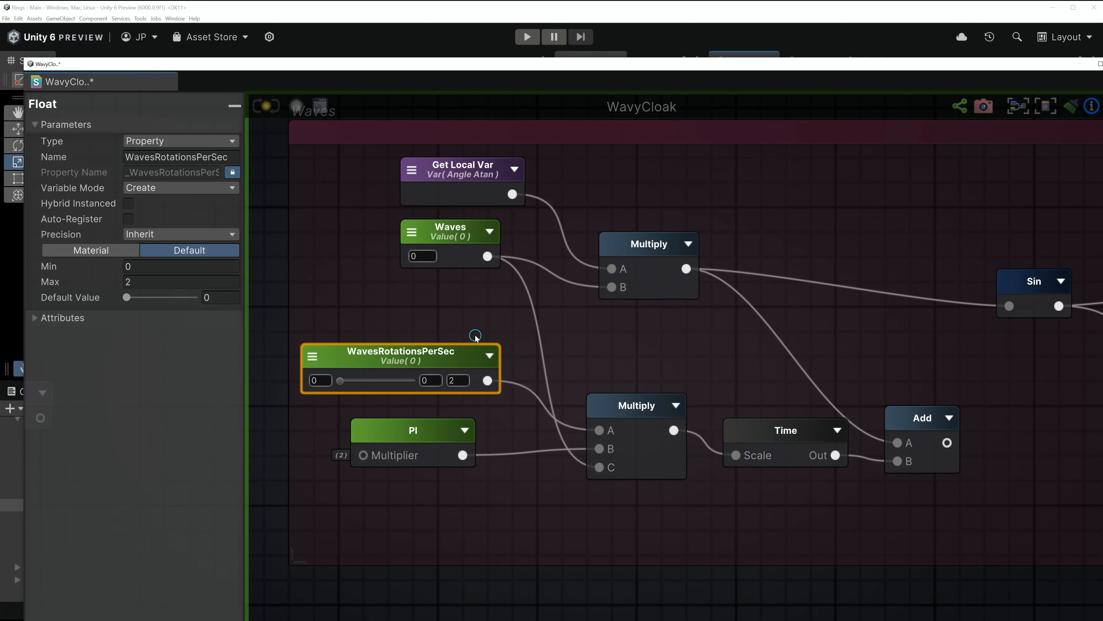
{"action": "left_click", "coordinate": [413, 431]}
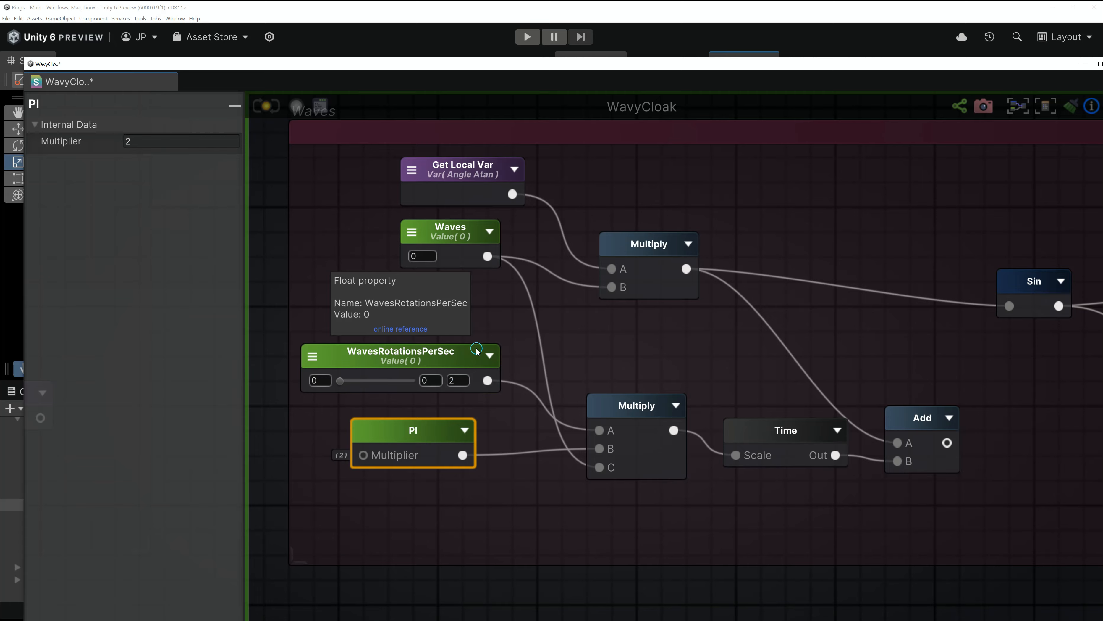
{"action": "left_click_drag", "start_coordinate": [437, 425], "coordinate": [462, 425]}
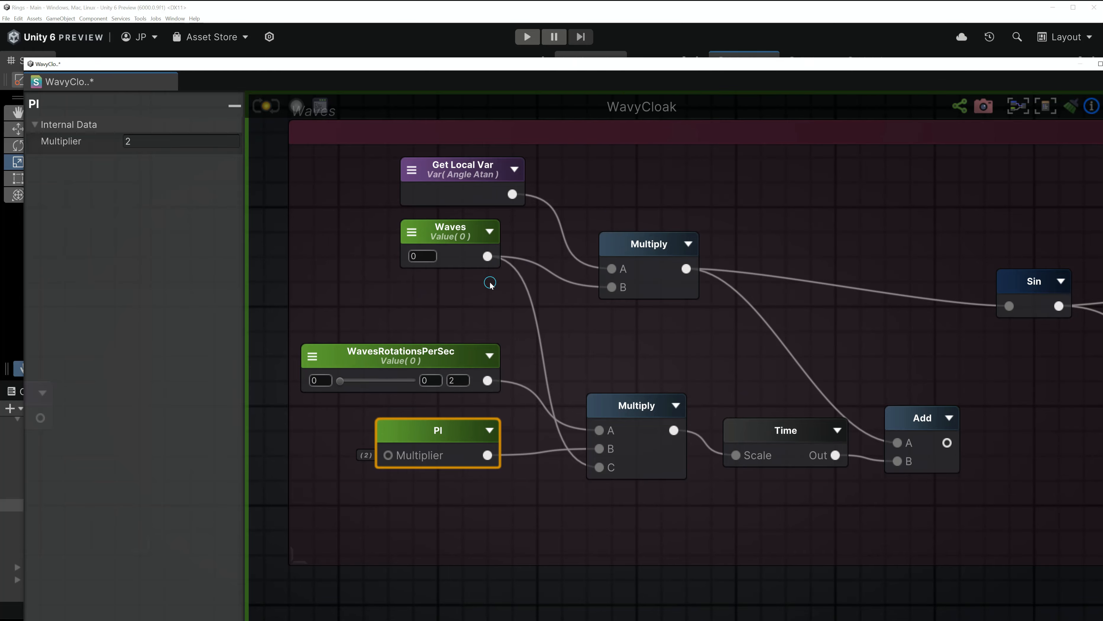
{"action": "left_click_drag", "start_coordinate": [429, 360], "coordinate": [441, 361]}
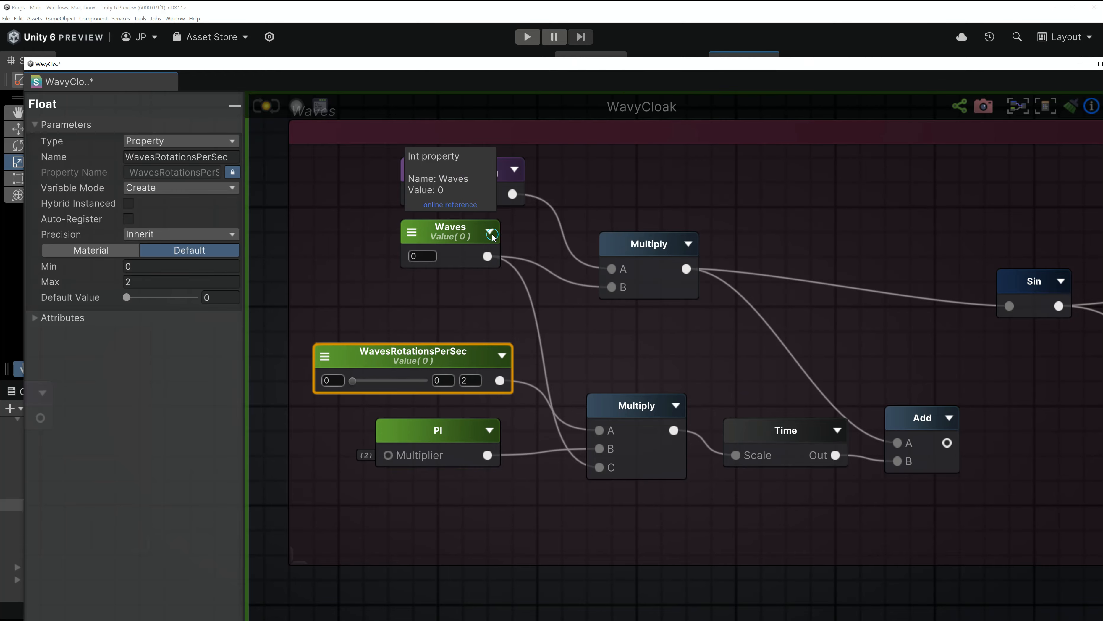
- Move the Time and Add nodes, feed Add's output into Sin, and recompile the shader
{"action": "left_click", "coordinate": [642, 254]}
{"action": "left_click", "coordinate": [449, 236]}
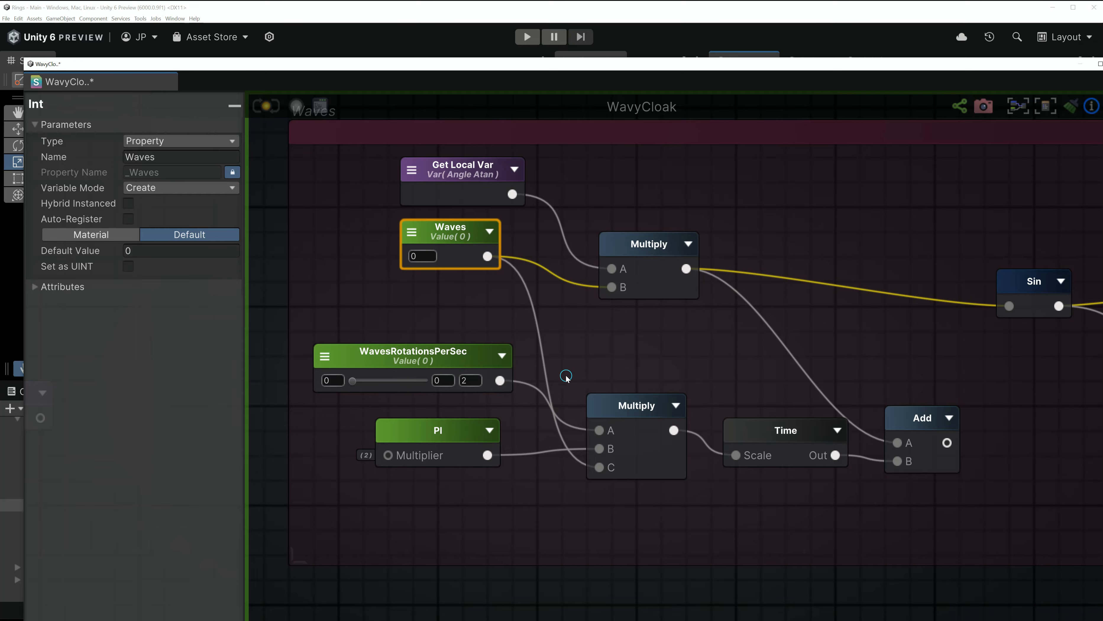
{"action": "middle_click_drag", "start_coordinate": [566, 376], "coordinate": [463, 416]}
{"action": "left_click", "coordinate": [519, 458]}
{"action": "left_click_drag", "start_coordinate": [671, 478], "coordinate": [669, 454]}
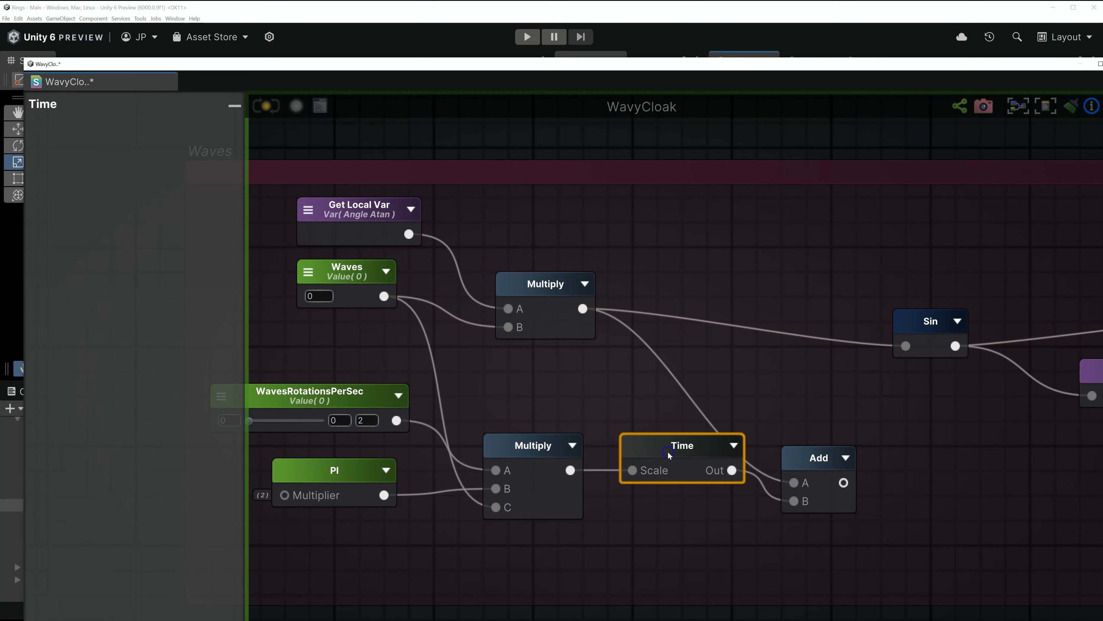
{"action": "left_click_drag", "start_coordinate": [830, 467], "coordinate": [854, 405]}
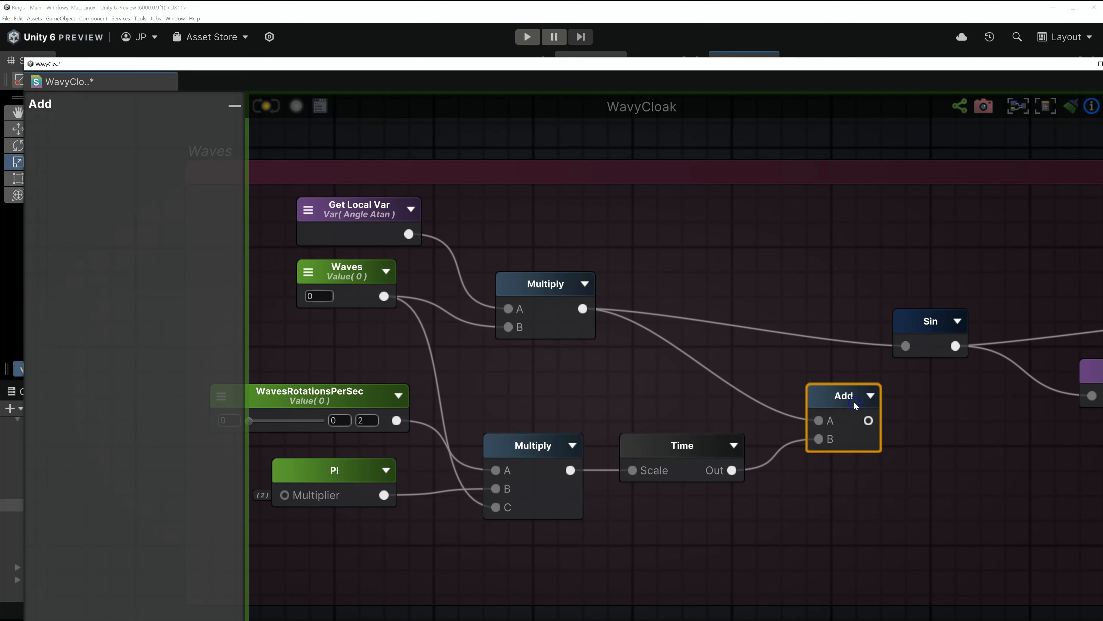
{"action": "scroll", "coordinate": [802, 467], "scroll_direction": "down", "scroll_amount": 1}
{"action": "middle_click_drag", "start_coordinate": [802, 467], "coordinate": [635, 473]}
{"action": "left_click_drag", "start_coordinate": [686, 439], "coordinate": [716, 383]}
{"action": "left_click", "coordinate": [269, 108]}
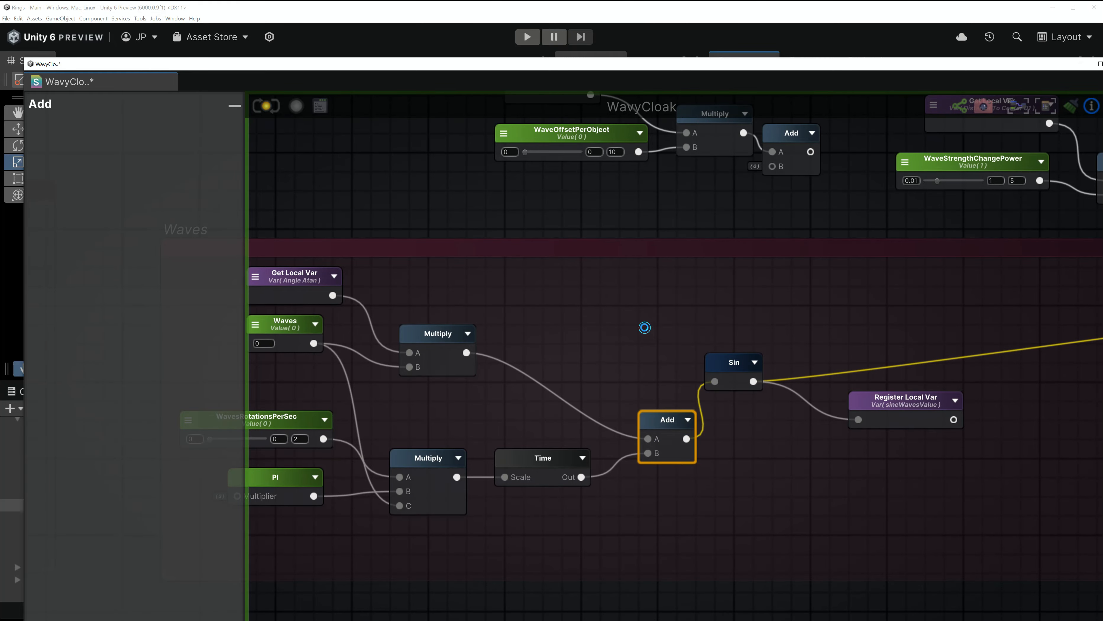
- Drag the material's WavesRotationsPerSec slider to 0.109 in the Inspector
{"action": "left_click_drag", "start_coordinate": [698, 72], "coordinate": [641, 403]}
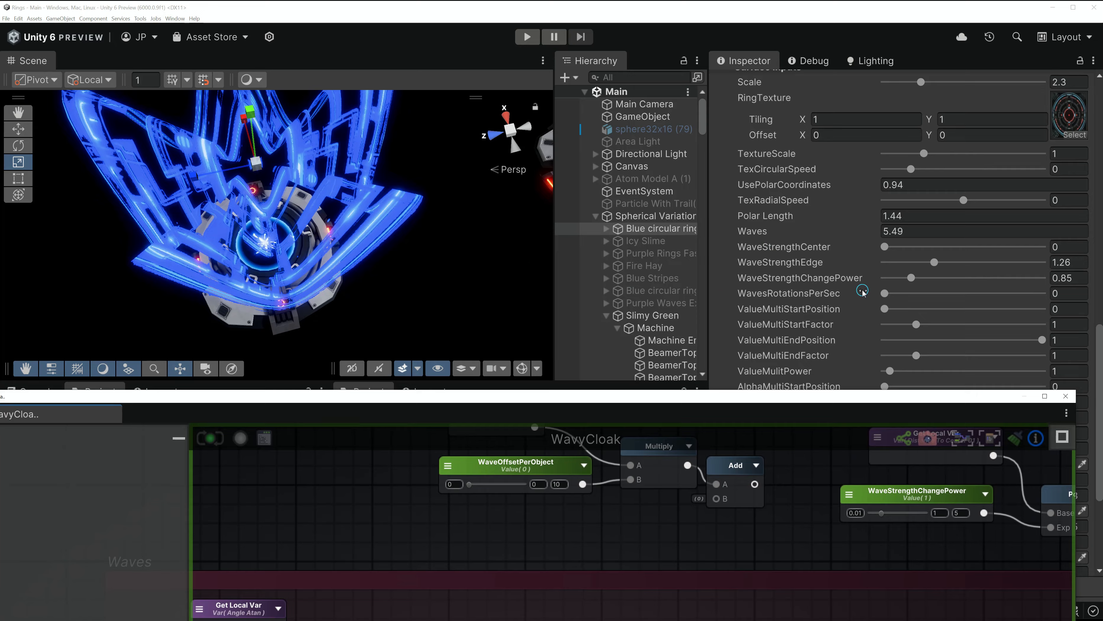
{"action": "left_click_drag", "start_coordinate": [885, 293], "coordinate": [893, 293]}
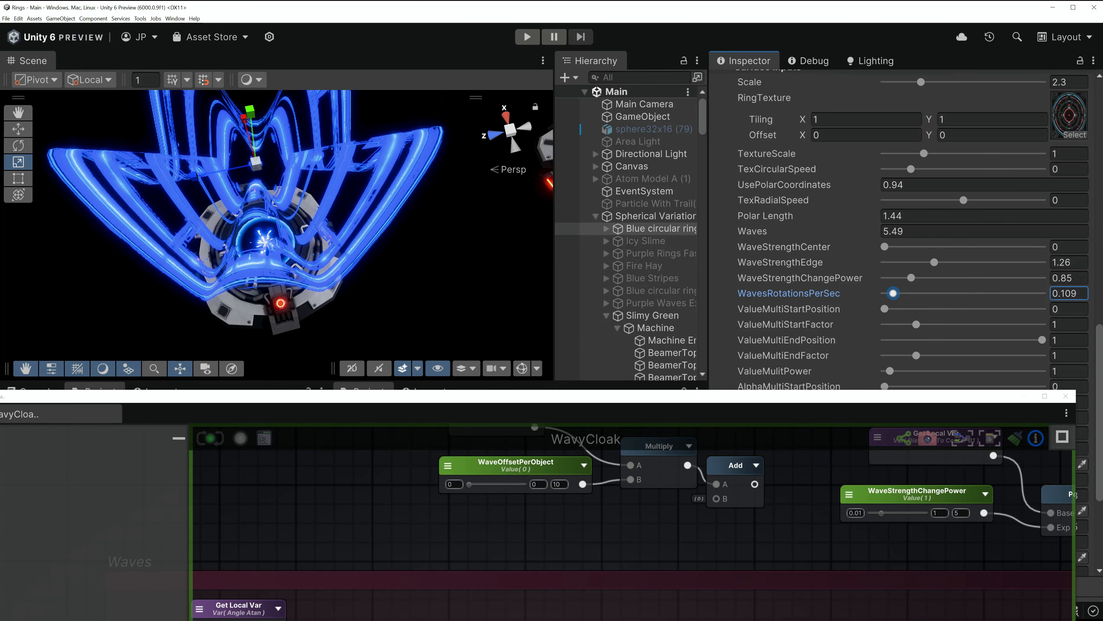
{"action": "left_click_drag", "start_coordinate": [695, 399], "coordinate": [727, 177]}
- Box-select RandomY2, WaveOffsetPerObject, Multiply and Add and move them above the Waves section
{"action": "scroll", "coordinate": [451, 452], "scroll_direction": "down", "scroll_amount": 4}
{"action": "middle_click_drag", "start_coordinate": [452, 452], "coordinate": [577, 440]}
{"action": "scroll", "coordinate": [678, 296], "scroll_direction": "up", "scroll_amount": 4}
{"action": "middle_click_drag", "start_coordinate": [702, 282], "coordinate": [643, 313]}
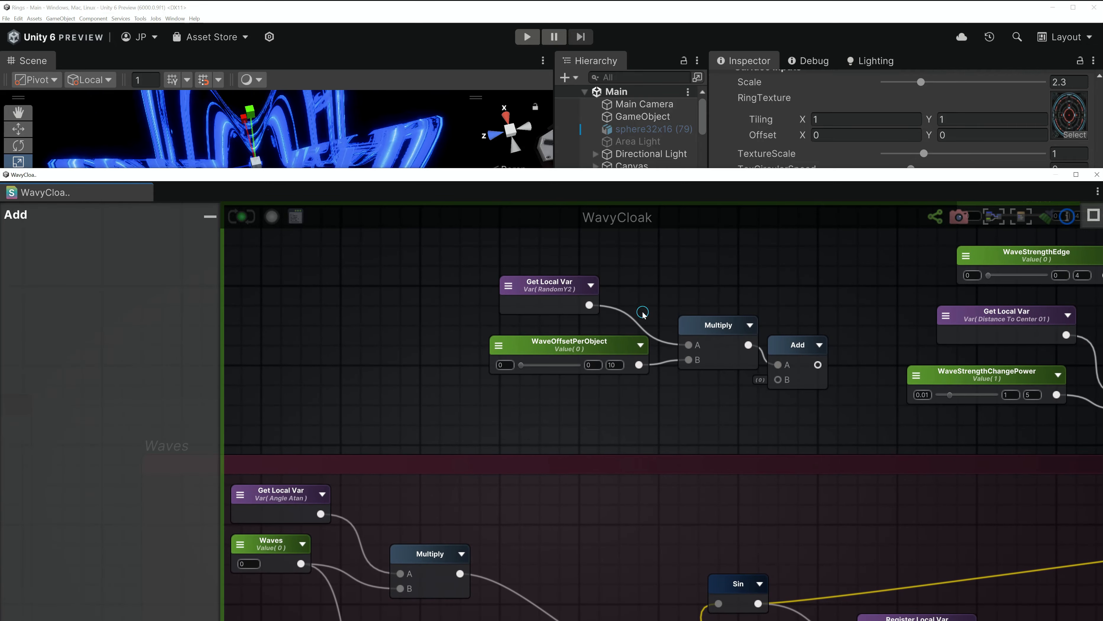
{"action": "left_click_drag", "start_coordinate": [816, 267], "coordinate": [479, 481]}
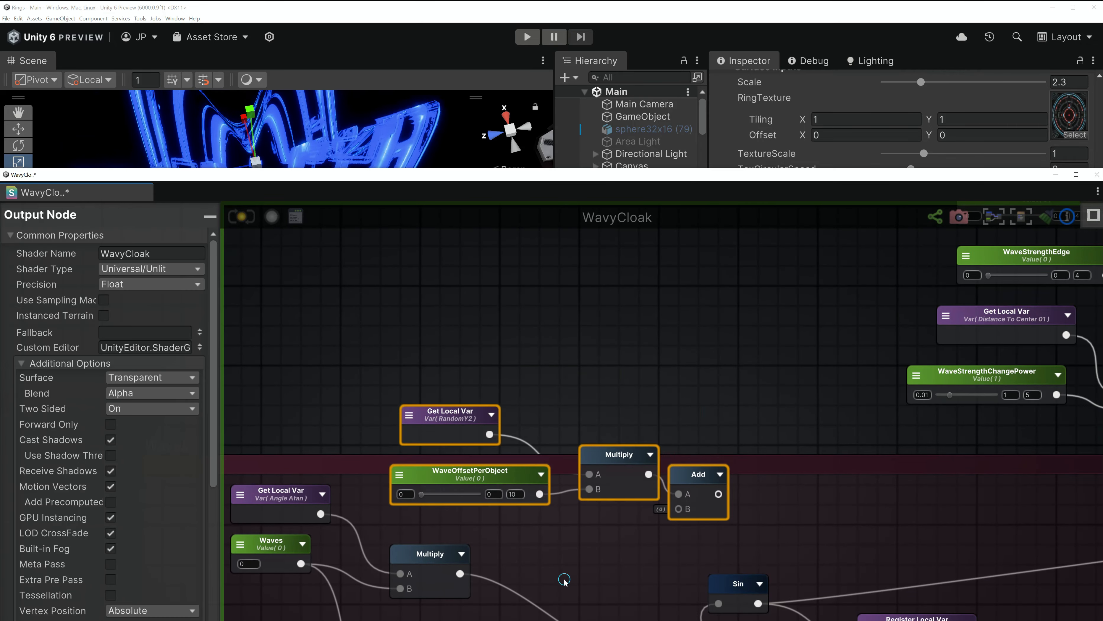
{"action": "middle_click_drag", "start_coordinate": [564, 580], "coordinate": [602, 482]}
{"action": "left_click_drag", "start_coordinate": [491, 318], "coordinate": [490, 289]}
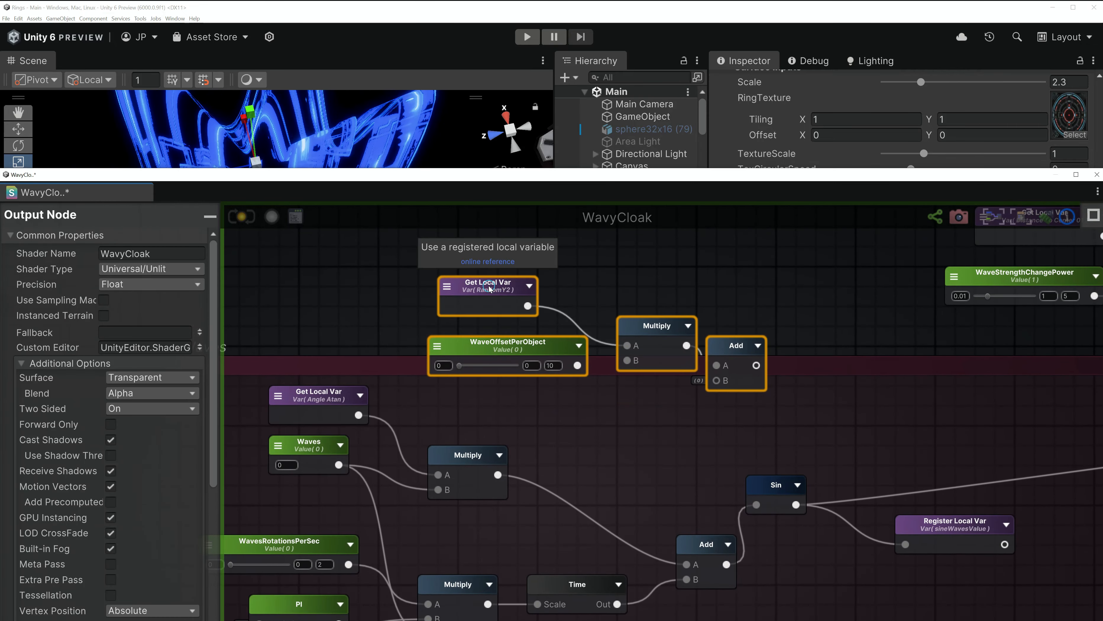
{"action": "middle_click_drag", "start_coordinate": [560, 431], "coordinate": [525, 419]}
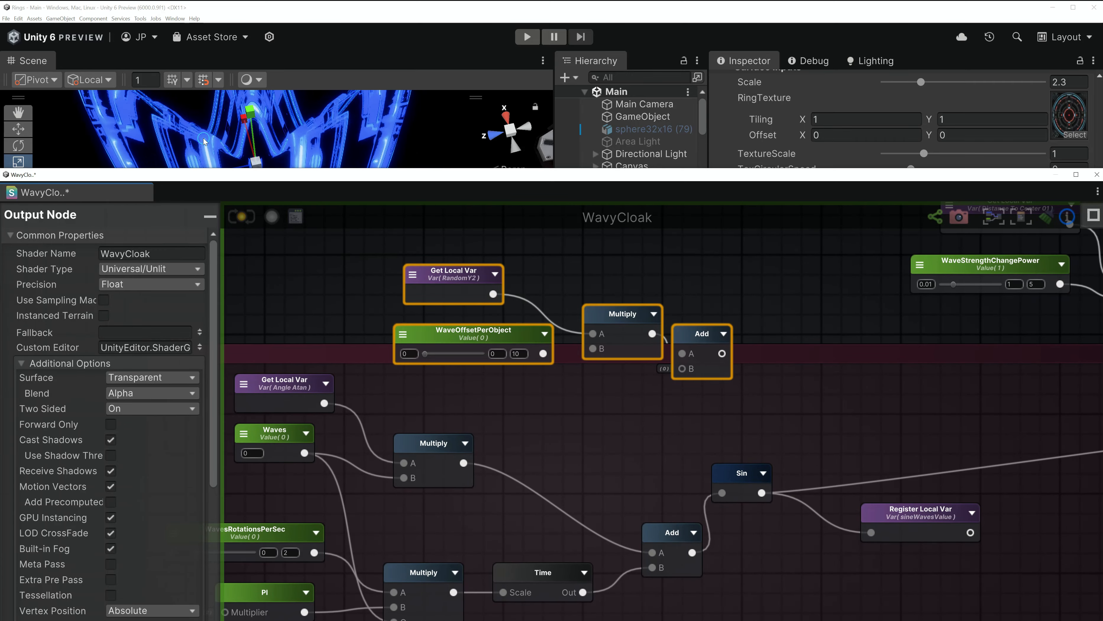
- Stack RandomY2 and WaveOffsetPerObject neatly to the left of the Multiply node
{"action": "left_click", "coordinate": [477, 276]}
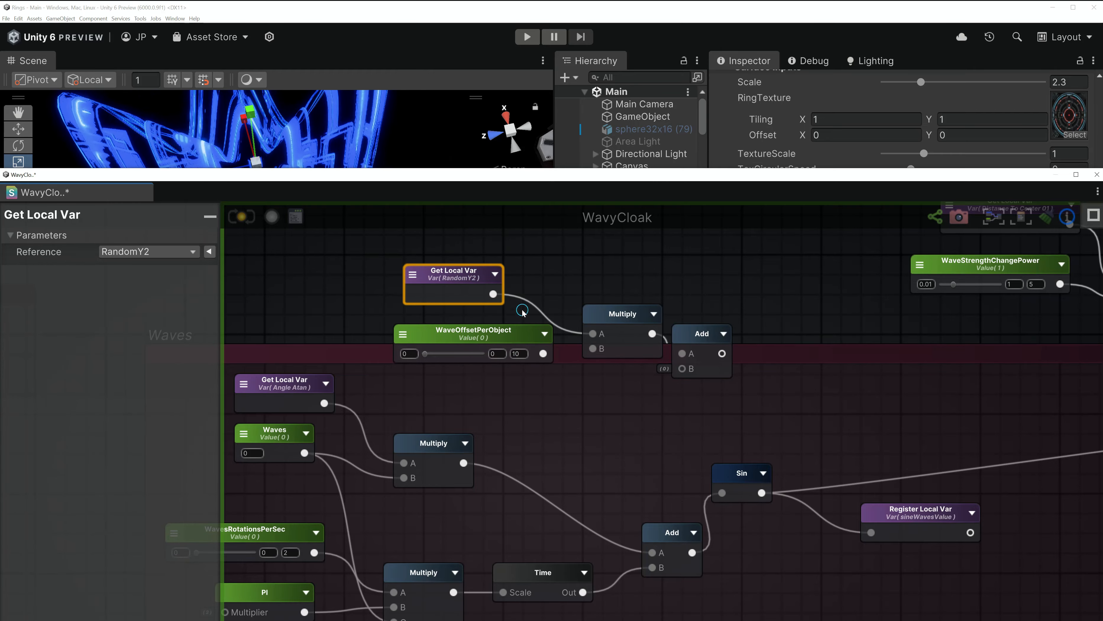
{"action": "left_click_drag", "start_coordinate": [478, 335], "coordinate": [448, 335]}
{"action": "left_click_drag", "start_coordinate": [617, 326], "coordinate": [607, 287]}
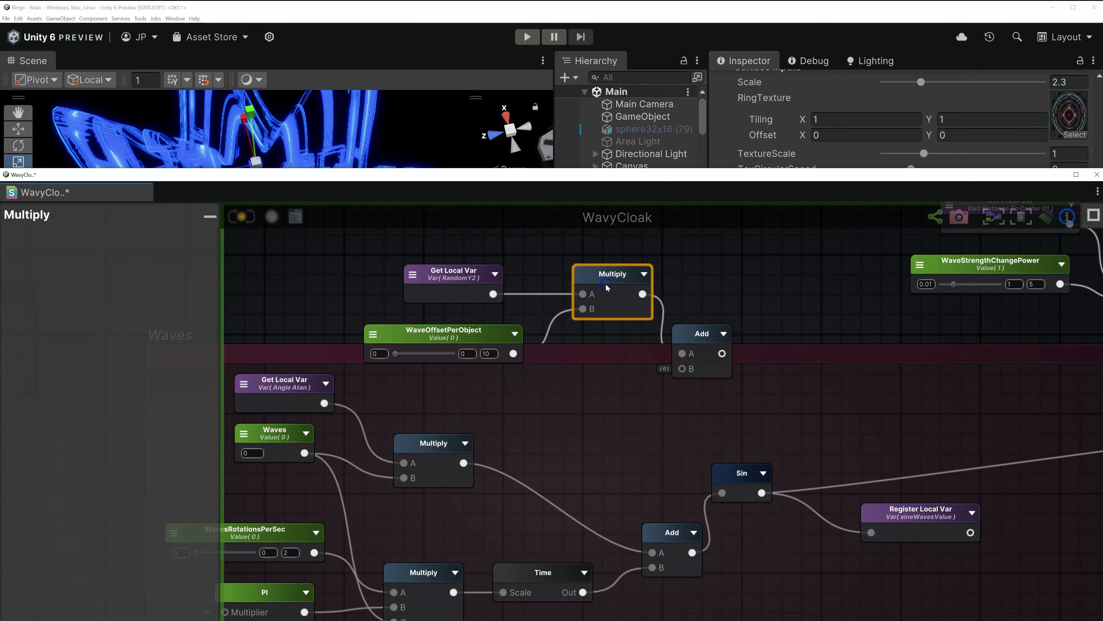
{"action": "left_click_drag", "start_coordinate": [482, 324], "coordinate": [457, 304]}
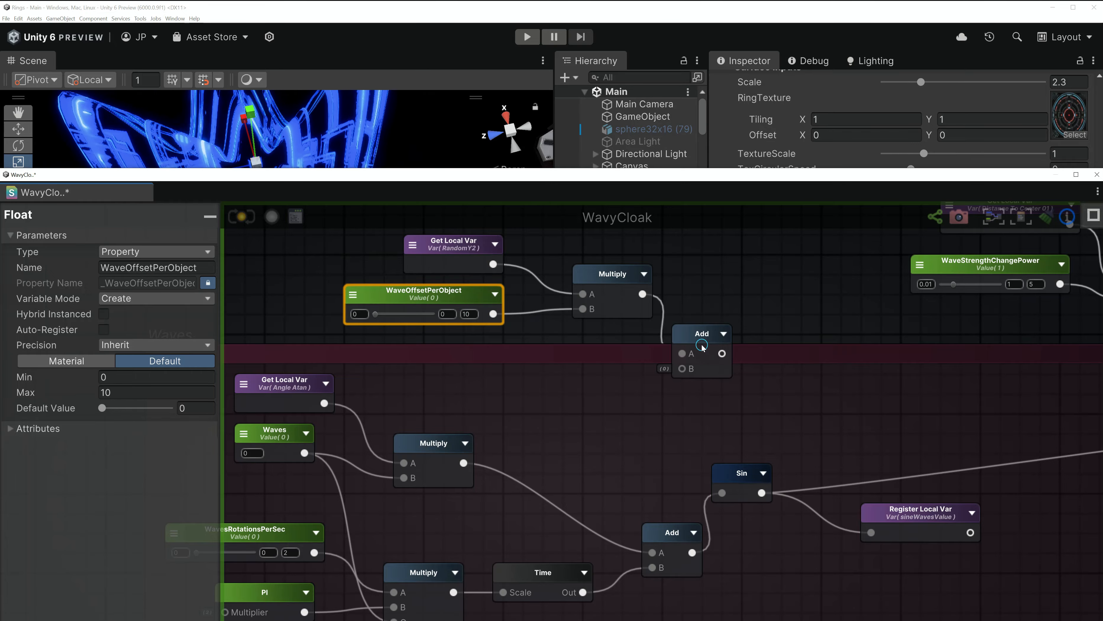
- Feed the wave phase Add into the offset Add and place it between the phase sum and Sin
{"action": "left_click_drag", "start_coordinate": [702, 346], "coordinate": [713, 297]}
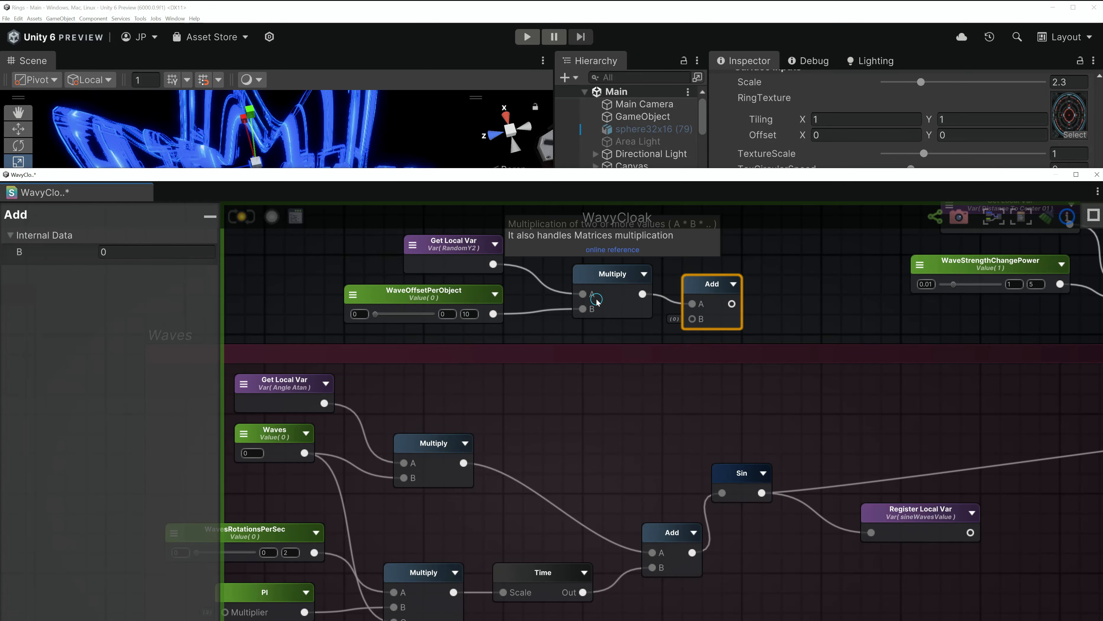
{"action": "left_click", "coordinate": [423, 301]}
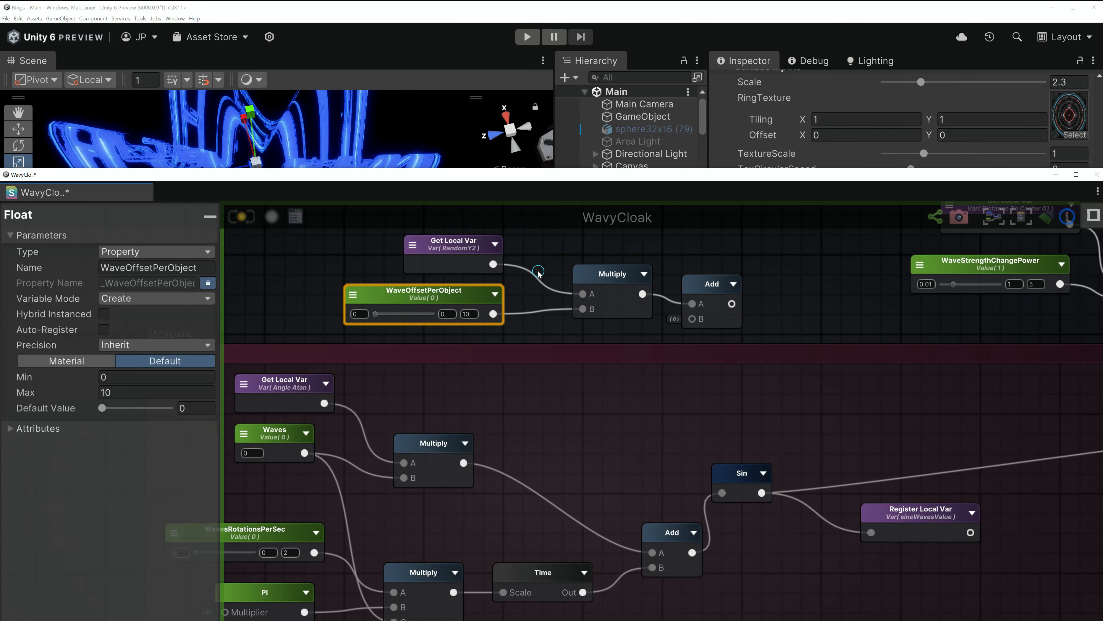
{"action": "left_click", "coordinate": [453, 245]}
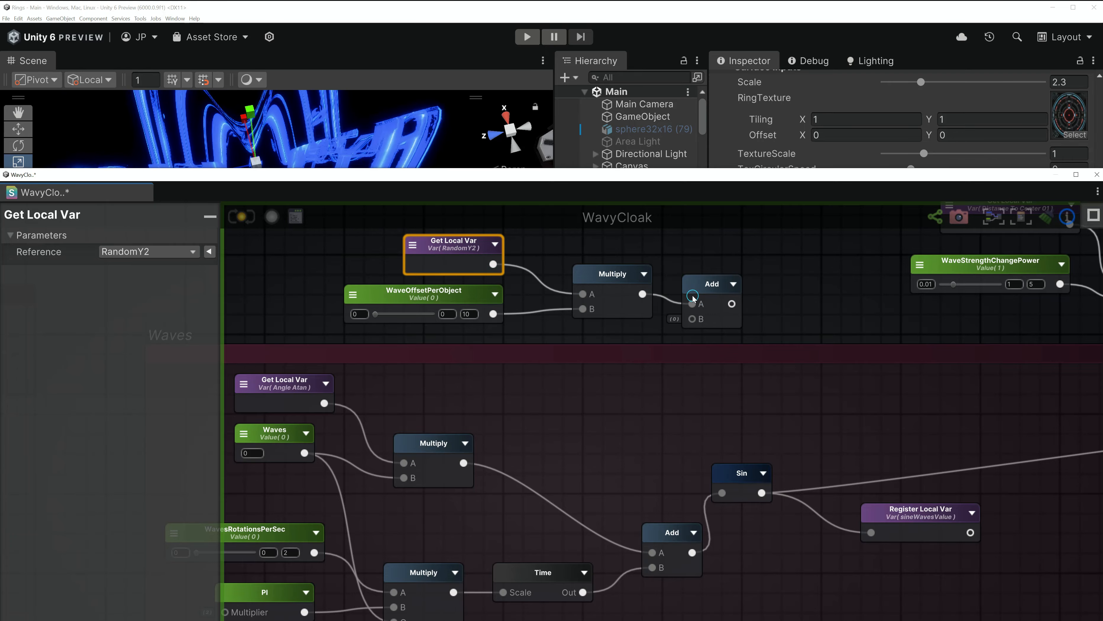
{"action": "left_click_drag", "start_coordinate": [677, 534], "coordinate": [733, 488]}
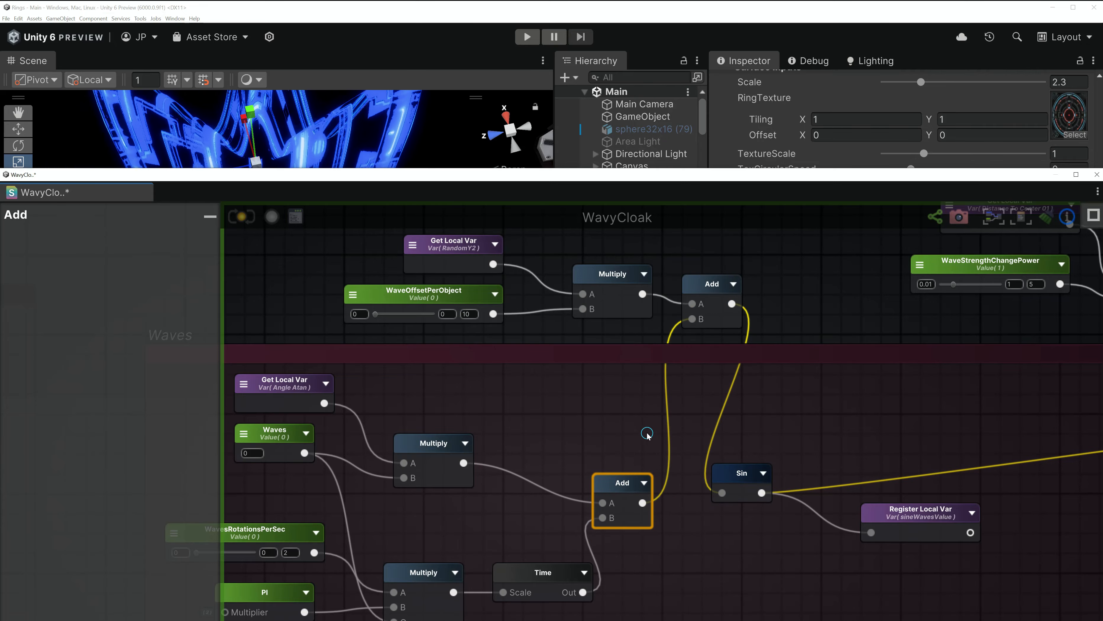
{"action": "left_click_drag", "start_coordinate": [617, 477], "coordinate": [598, 448]}
{"action": "left_click_drag", "start_coordinate": [738, 472], "coordinate": [818, 413]}
{"action": "left_click_drag", "start_coordinate": [708, 283], "coordinate": [708, 423]}
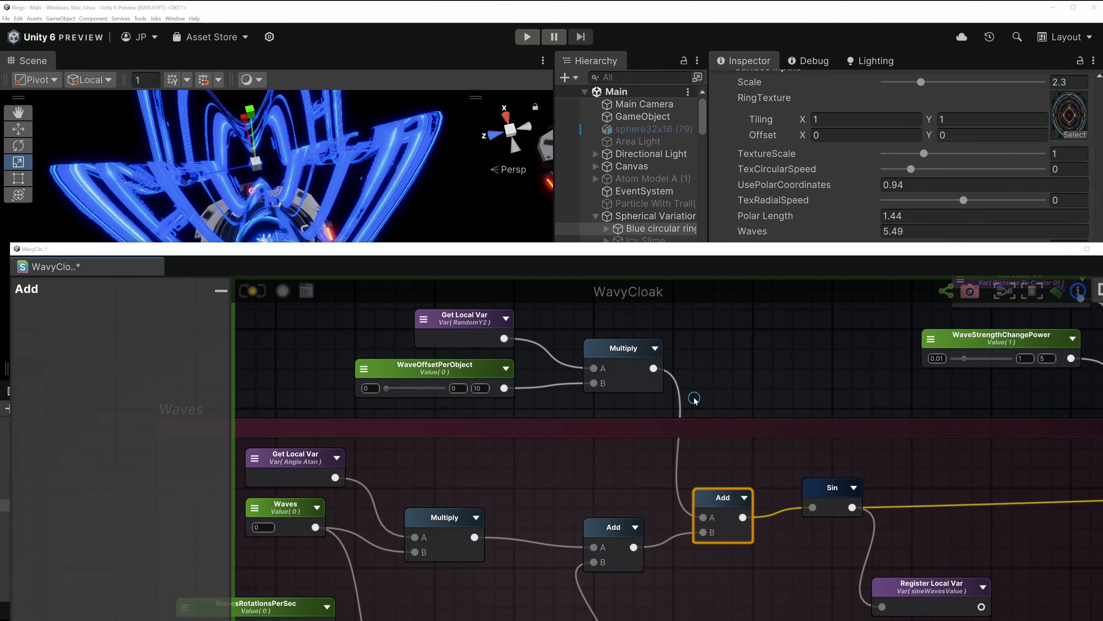
- Enlarge the Inspector and drag WaveStrengthEdge to 0, flattening the cloak into circular rings
{"action": "scroll", "coordinate": [678, 439], "scroll_direction": "down", "scroll_amount": 4}
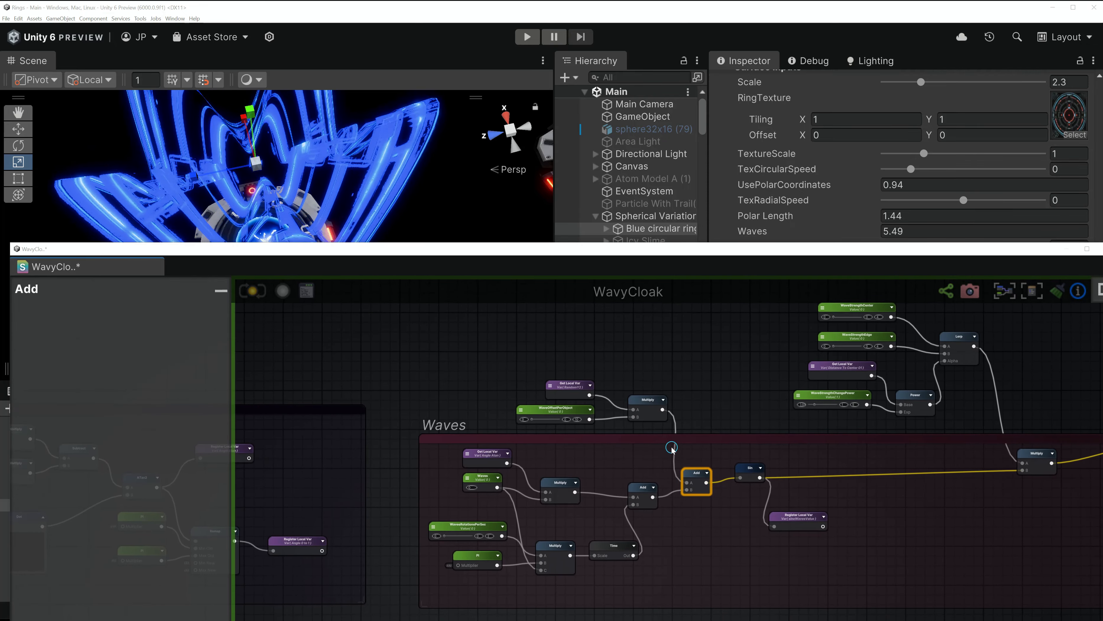
{"action": "scroll", "coordinate": [525, 333], "scroll_direction": "down", "scroll_amount": 3}
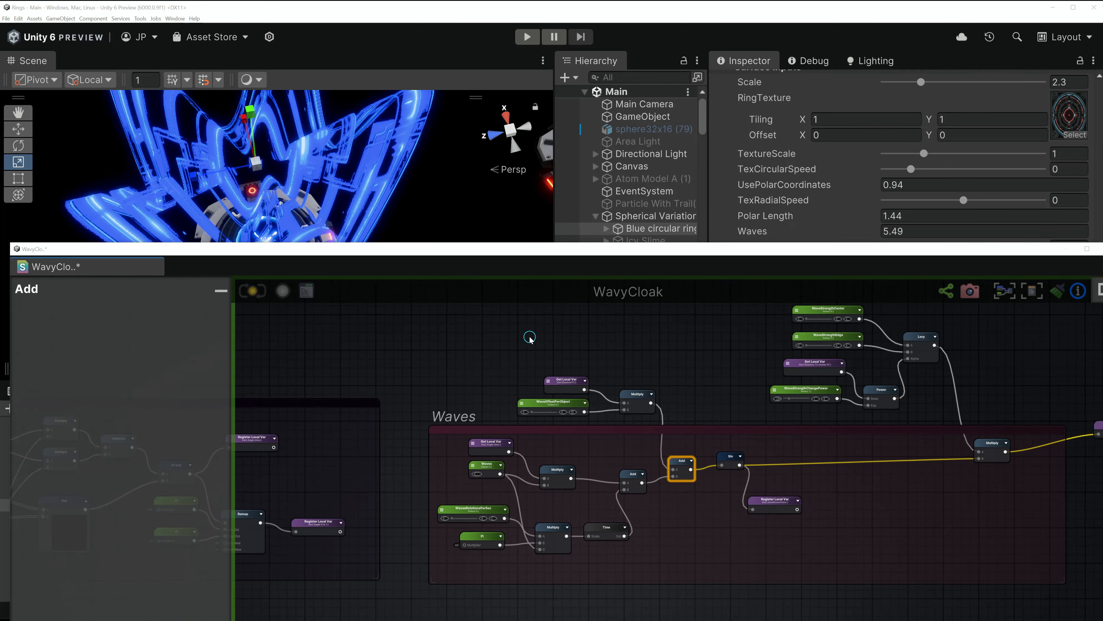
{"action": "left_click_drag", "start_coordinate": [577, 254], "coordinate": [599, 525]}
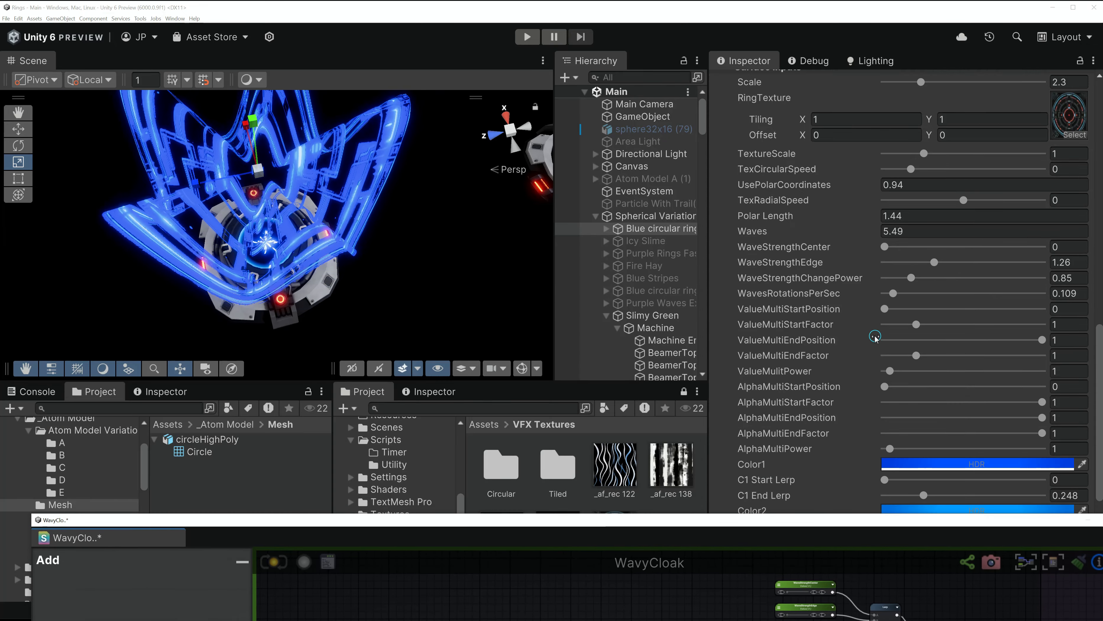
{"action": "left_click_drag", "start_coordinate": [934, 262], "coordinate": [884, 262]}
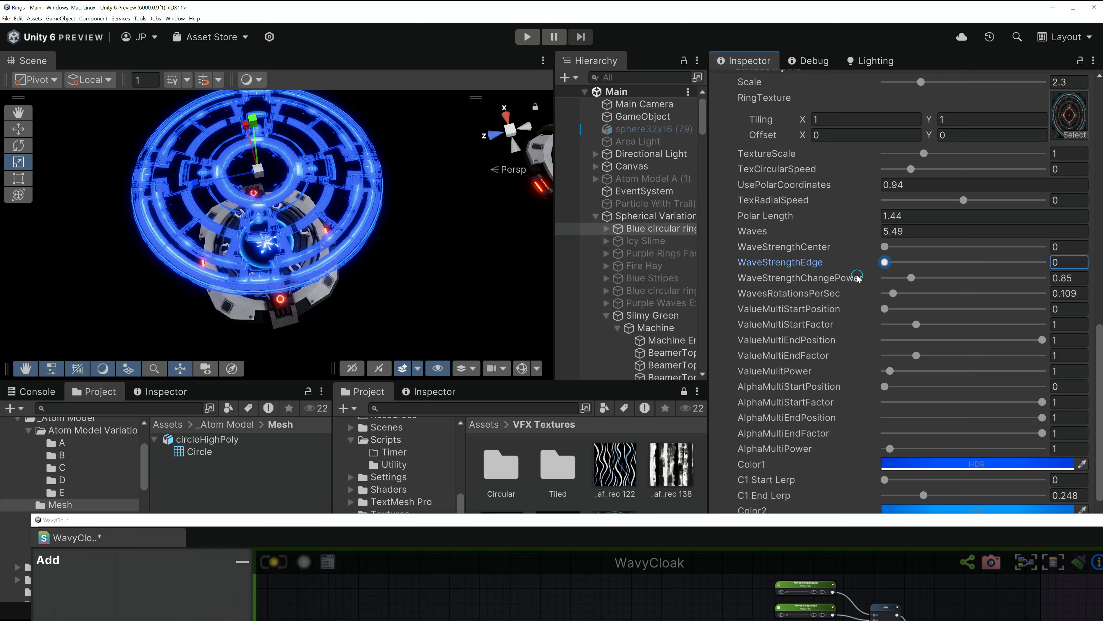
{"action": "middle_click_drag", "start_coordinate": [321, 206], "coordinate": [347, 237]}
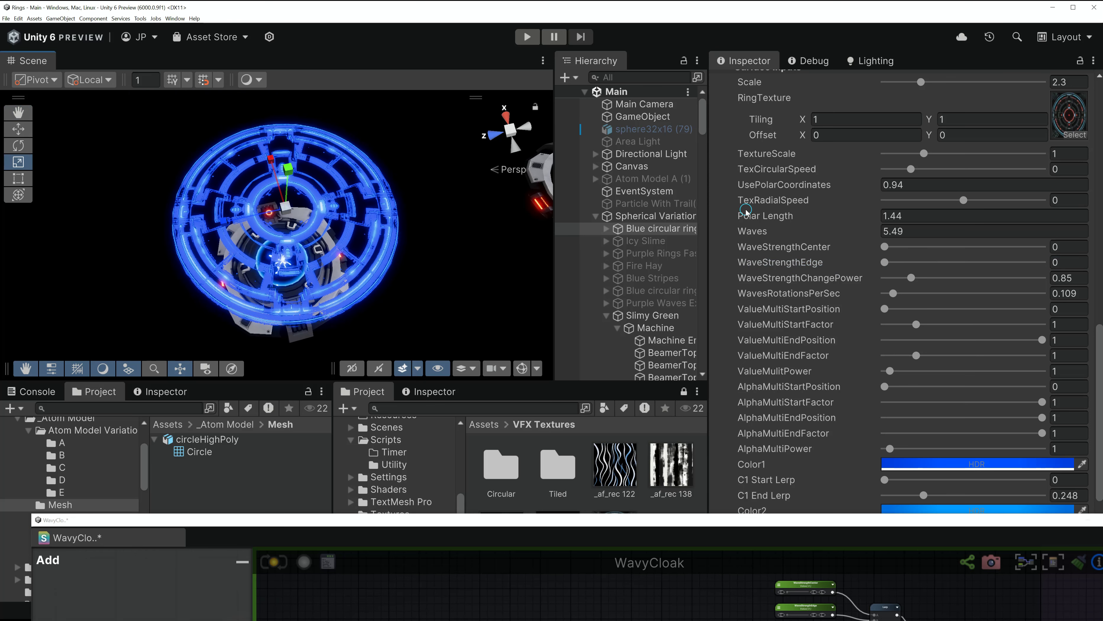
{"action": "scroll", "coordinate": [1080, 138], "scroll_direction": "up", "scroll_amount": 3}
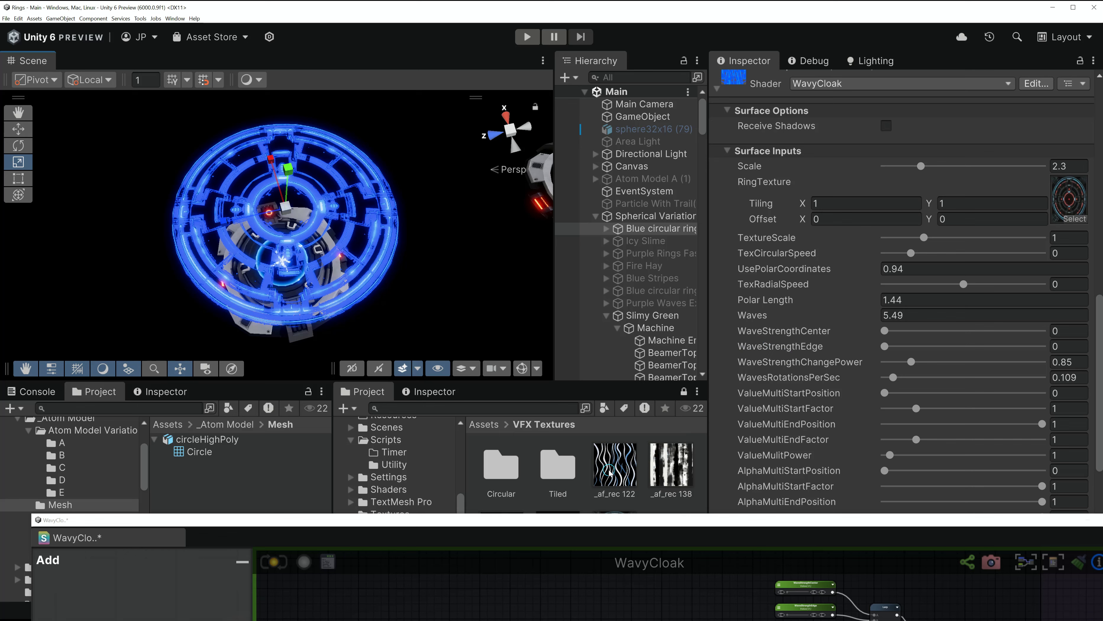
- Assign _af_rec 122 as the RingTexture, then raise and lower UsePolarCoordinates
{"action": "mouse_move", "coordinate": [609, 471]}
{"action": "left_mouse_down"}
{"action": "mouse_move", "coordinate": [621, 313]}
{"action": "mouse_move", "coordinate": [954, 201]}
{"action": "mouse_move", "coordinate": [1063, 200]}
{"action": "left_mouse_up"}
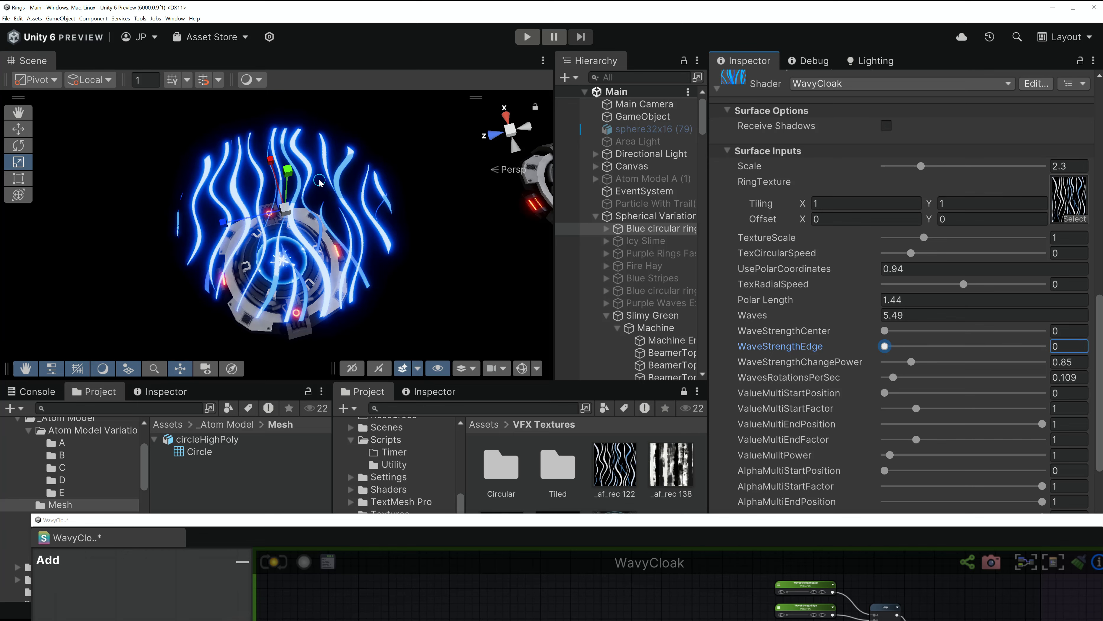
{"action": "left_click_drag", "start_coordinate": [795, 270], "coordinate": [806, 270]}
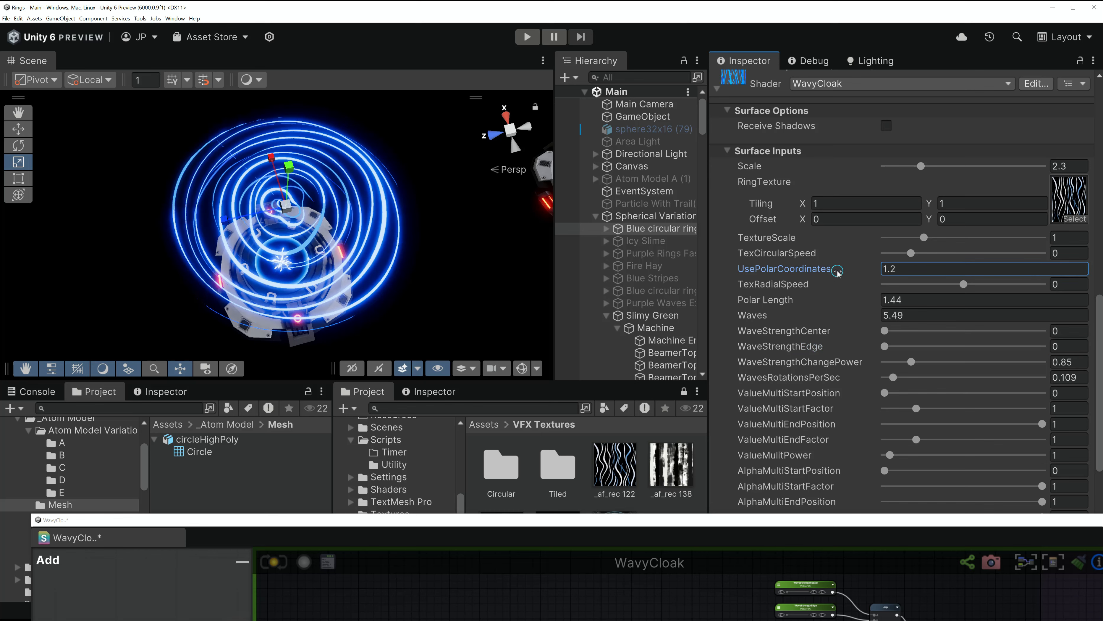
{"action": "left_click_drag", "start_coordinate": [838, 271], "coordinate": [829, 272]}
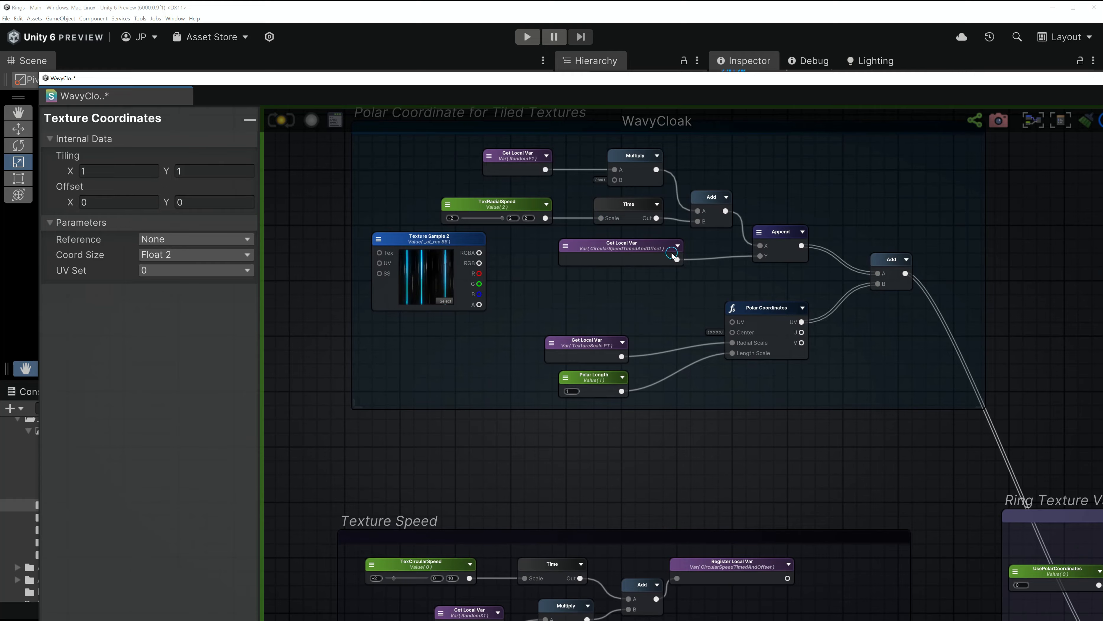
- Move the TextureScale PT and Polar Length nodes up beside the Polar Coordinates node
{"action": "scroll", "coordinate": [630, 366], "scroll_direction": "up", "scroll_amount": 3}
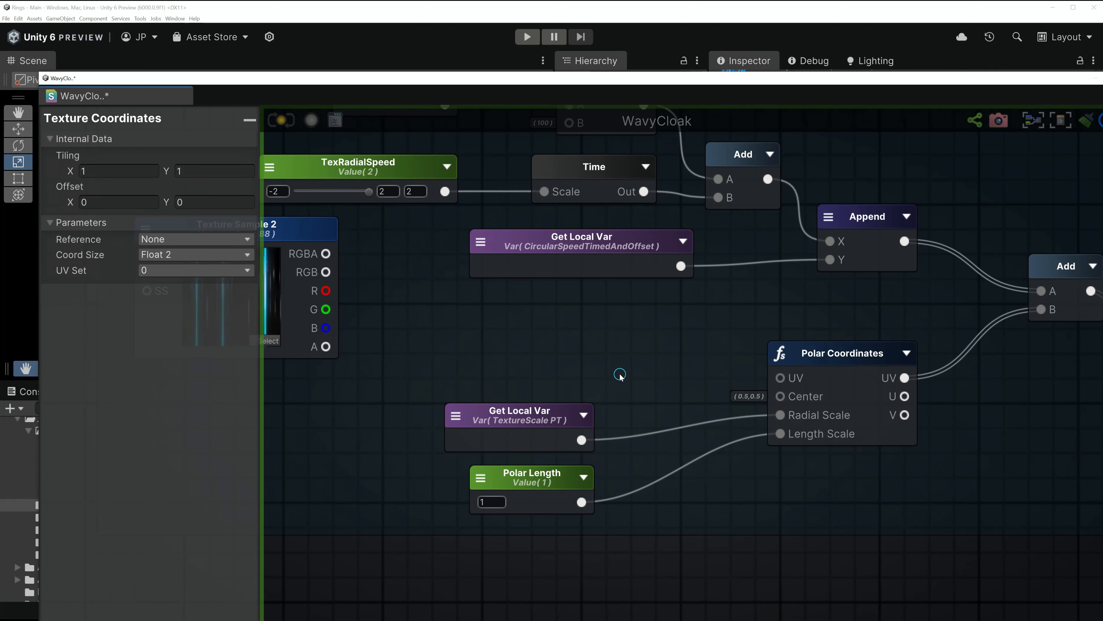
{"action": "left_click", "coordinate": [827, 356]}
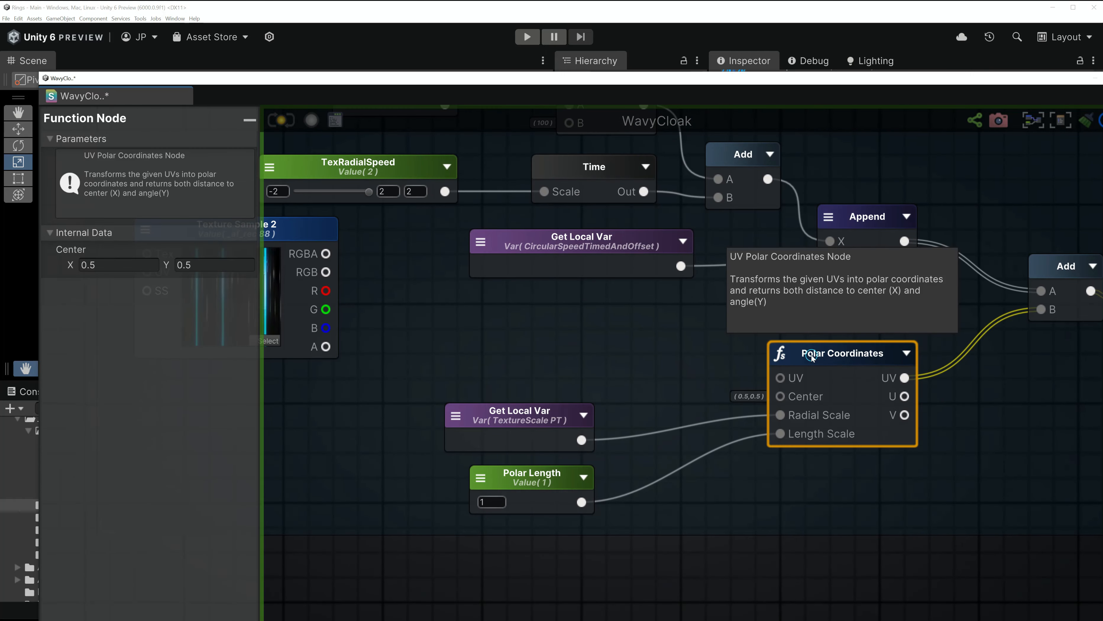
{"action": "left_click_drag", "start_coordinate": [561, 420], "coordinate": [573, 396]}
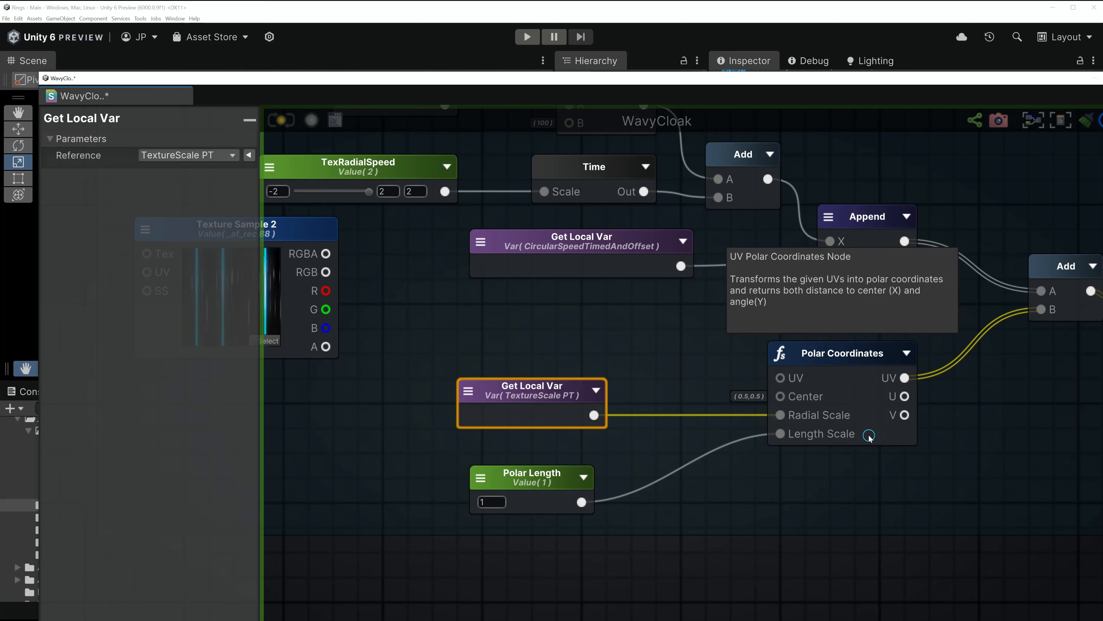
{"action": "left_click_drag", "start_coordinate": [553, 396], "coordinate": [578, 372]}
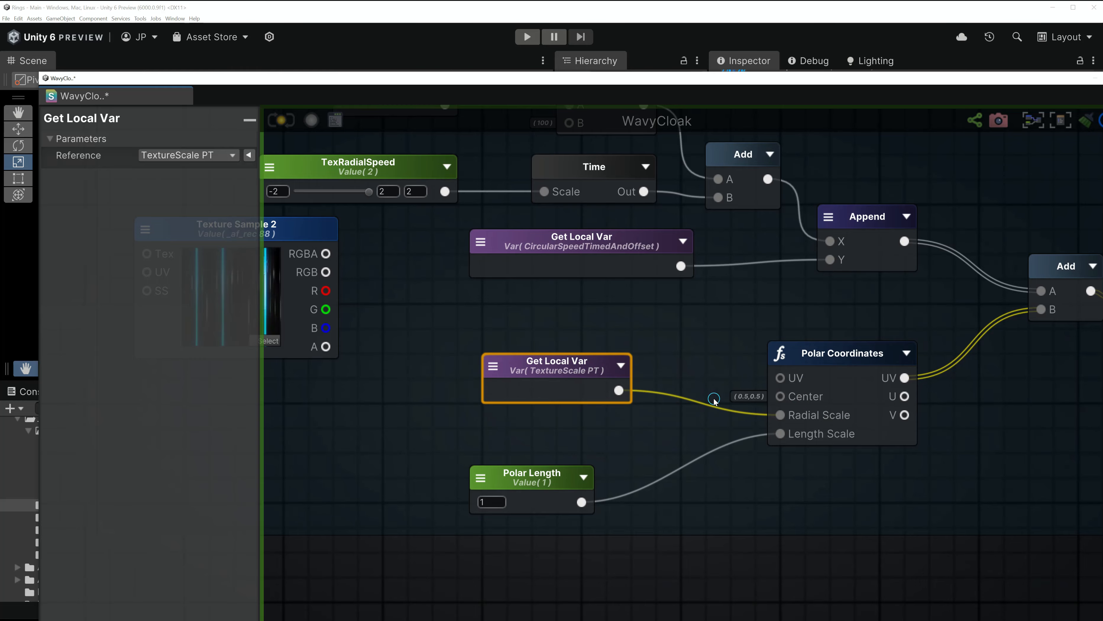
{"action": "left_click_drag", "start_coordinate": [556, 465], "coordinate": [592, 427]}
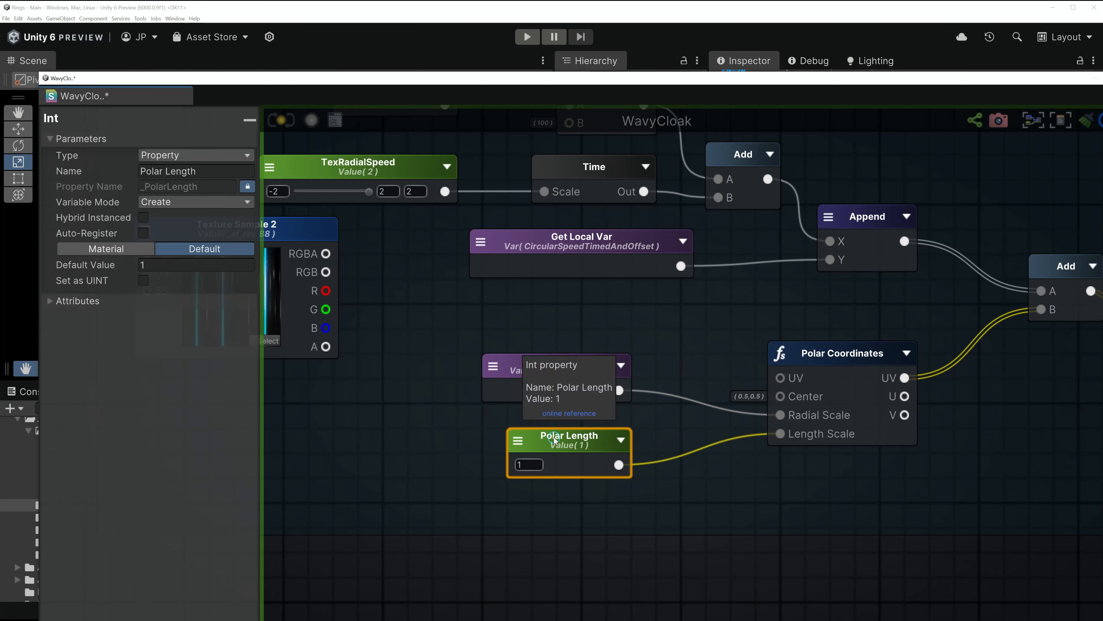
{"action": "scroll", "coordinate": [730, 312], "scroll_direction": "down", "scroll_amount": 4}
{"action": "scroll", "coordinate": [500, 300], "scroll_direction": "up", "scroll_amount": 4}
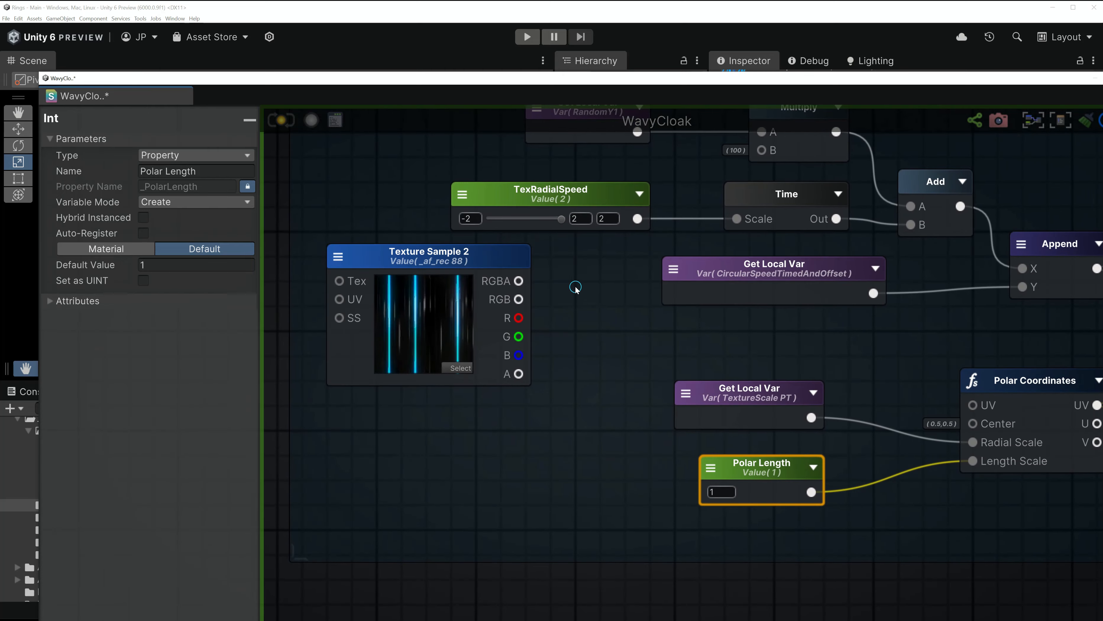
{"action": "scroll", "coordinate": [574, 286], "scroll_direction": "down", "scroll_amount": 3}
{"action": "scroll", "coordinate": [884, 274], "scroll_direction": "up", "scroll_amount": 2}
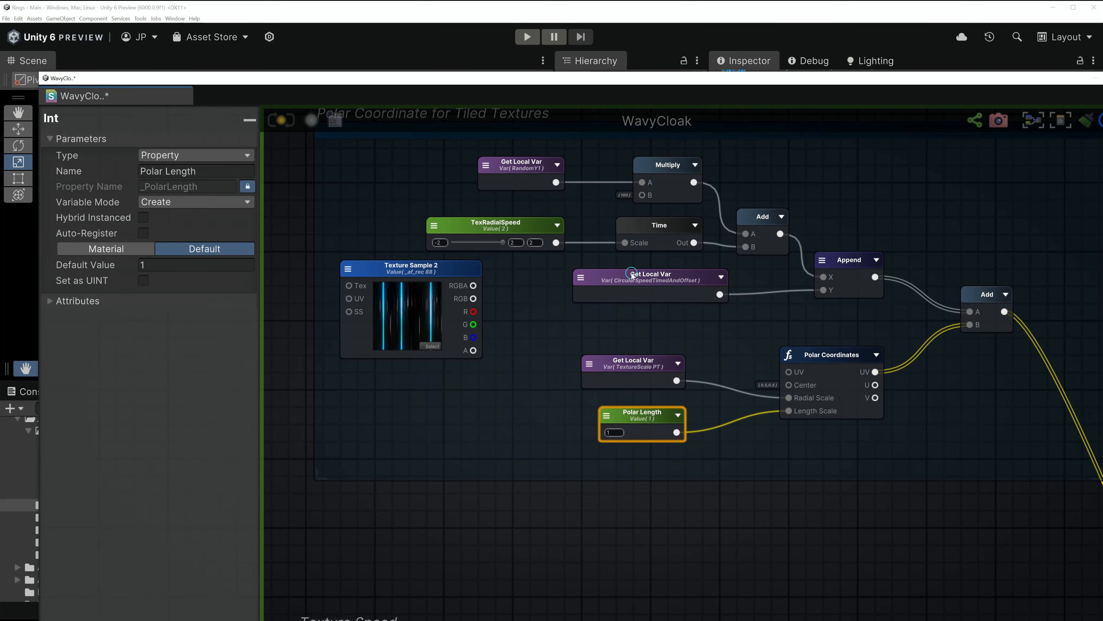
{"action": "scroll", "coordinate": [461, 303], "scroll_direction": "down", "scroll_amount": 2}
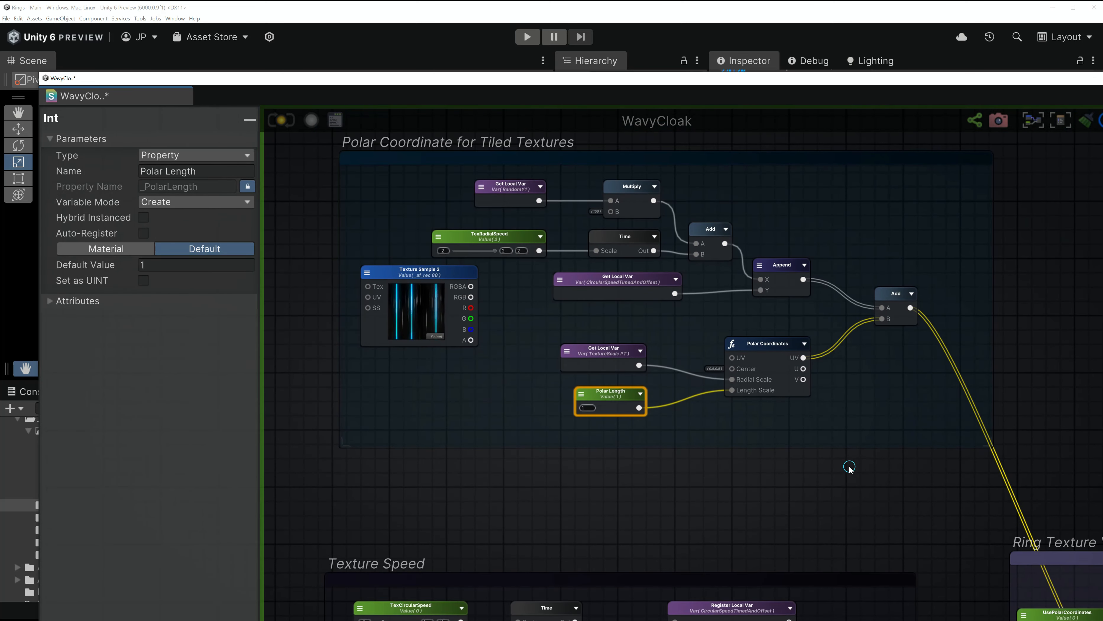
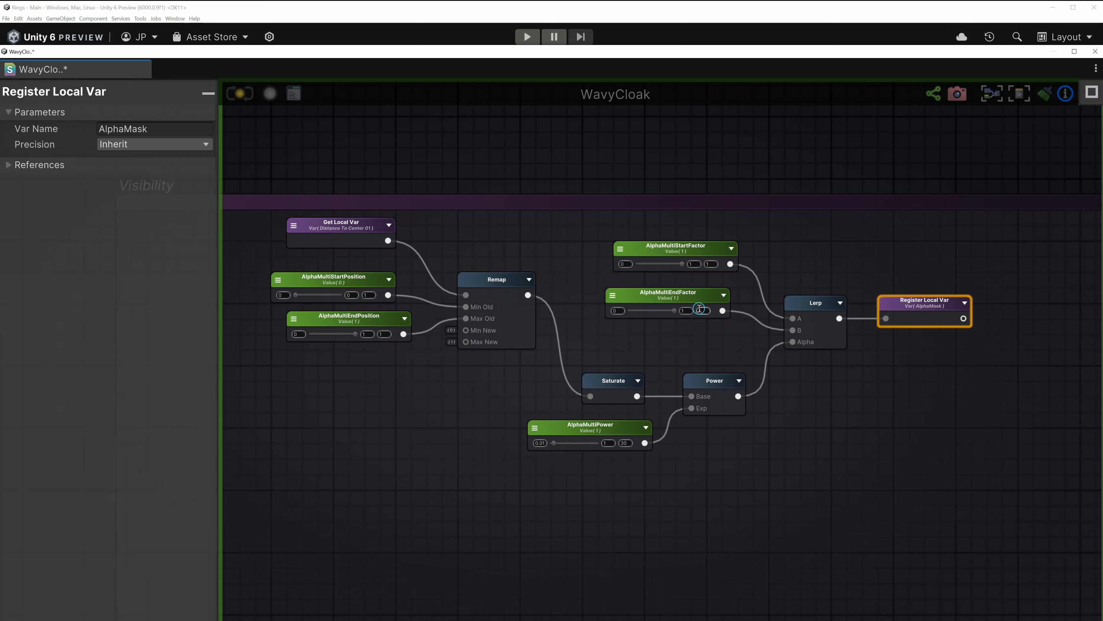
- Check the AlphaMultiEndFactor property settings and recentre the Visibility nodes in the graph
{"action": "scroll", "coordinate": [670, 303], "scroll_direction": "up", "scroll_amount": 2}
{"action": "left_click", "coordinate": [691, 301]}
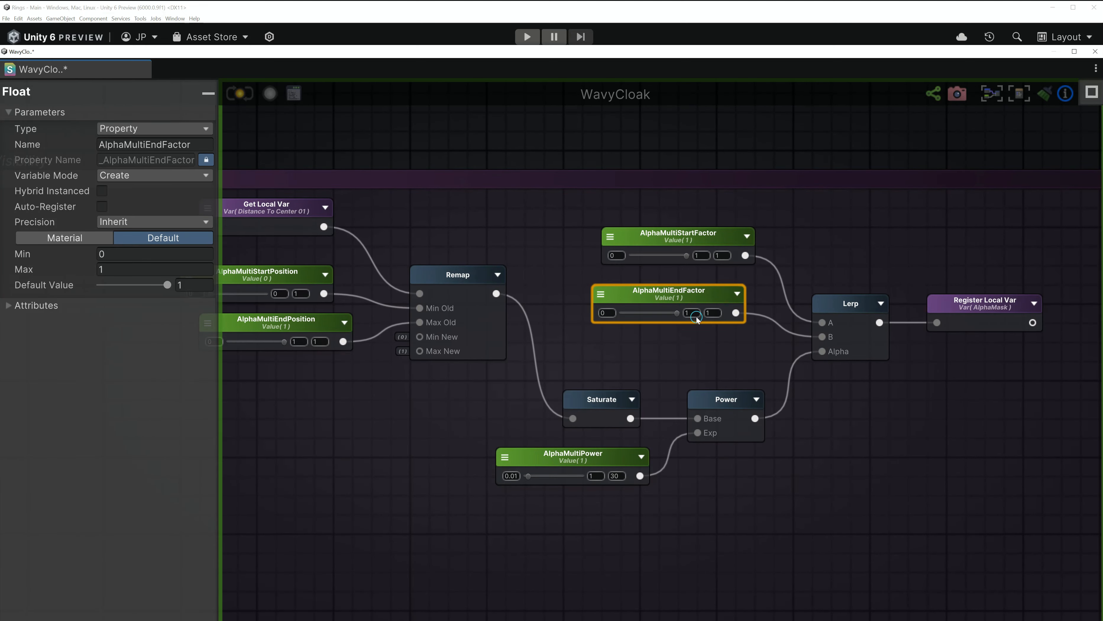
{"action": "middle_click_drag", "start_coordinate": [470, 404], "coordinate": [544, 409]}
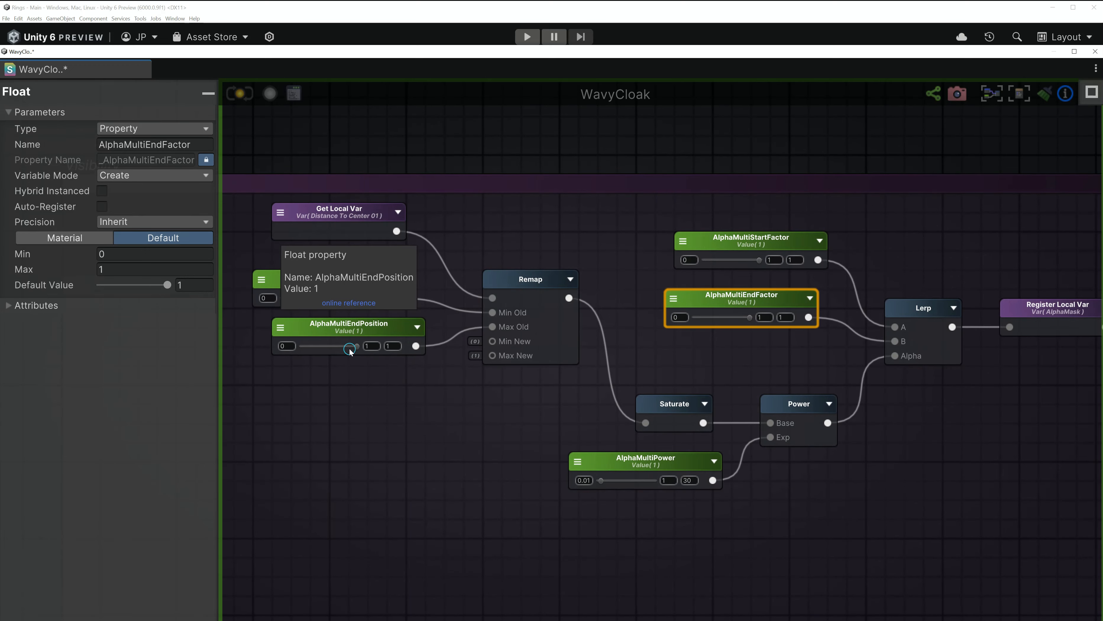
{"action": "scroll", "coordinate": [334, 346], "scroll_direction": "down", "scroll_amount": 3}
{"action": "scroll", "coordinate": [768, 323], "scroll_direction": "up", "scroll_amount": 5}
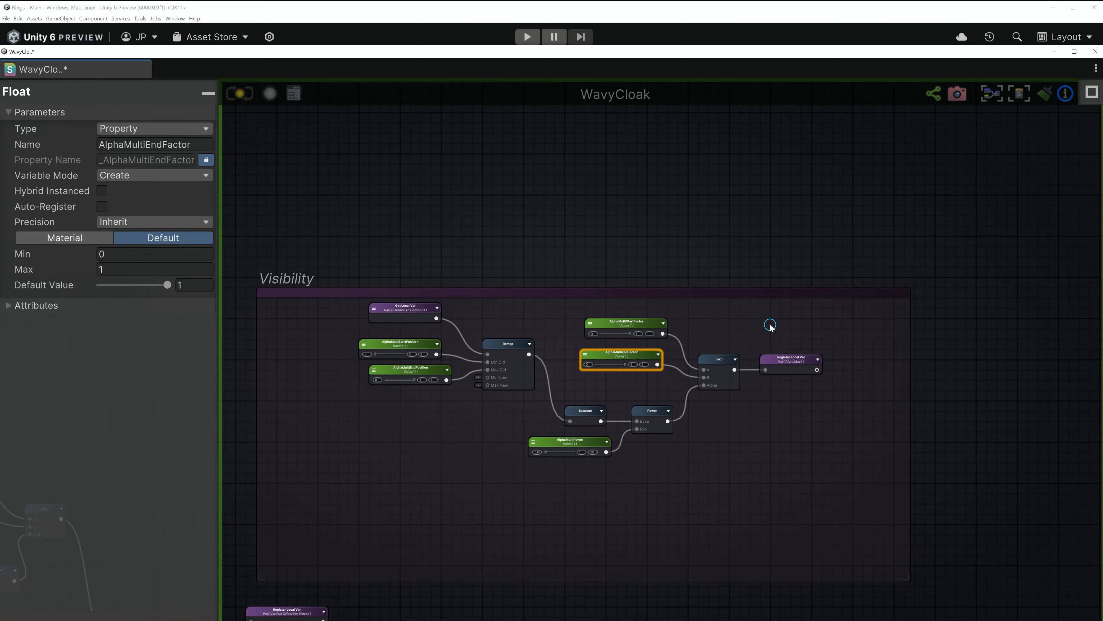
- Arrange the ColorRemapped, Step and Split nodes near the WavyCloak output node
{"action": "left_click", "coordinate": [746, 413]}
{"action": "scroll", "coordinate": [827, 301], "scroll_direction": "down", "scroll_amount": 4}
{"action": "middle_click_drag", "start_coordinate": [938, 175], "coordinate": [682, 473]}
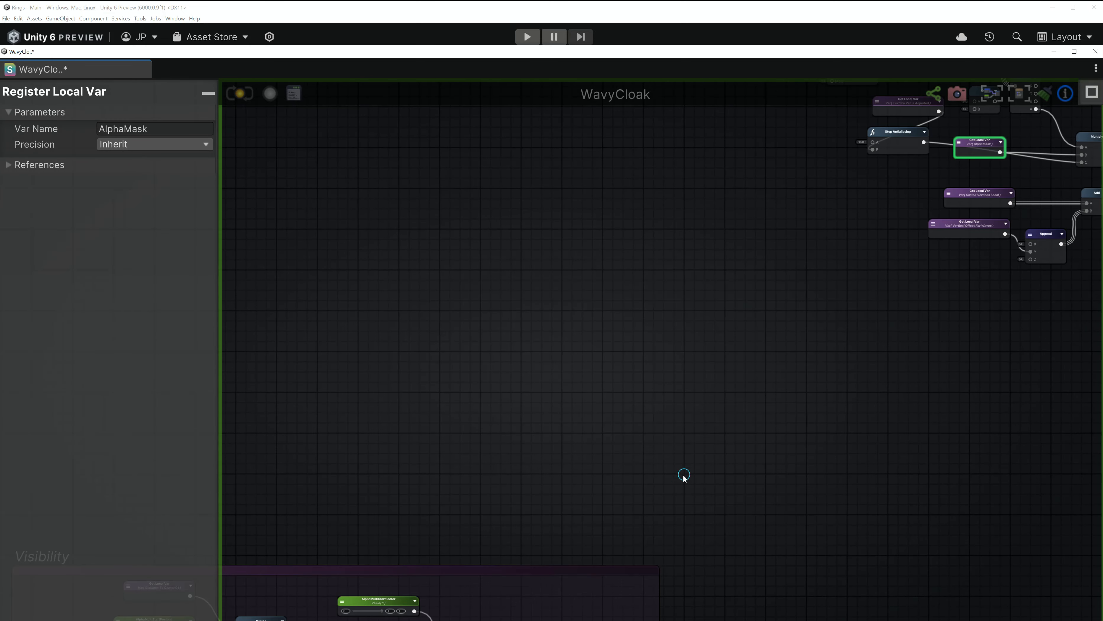
{"action": "scroll", "coordinate": [760, 347], "scroll_direction": "down", "scroll_amount": 4}
{"action": "scroll", "coordinate": [767, 349], "scroll_direction": "up", "scroll_amount": 1}
{"action": "middle_click_drag", "start_coordinate": [985, 217], "coordinate": [756, 410]}
{"action": "scroll", "coordinate": [768, 349], "scroll_direction": "up", "scroll_amount": 3}
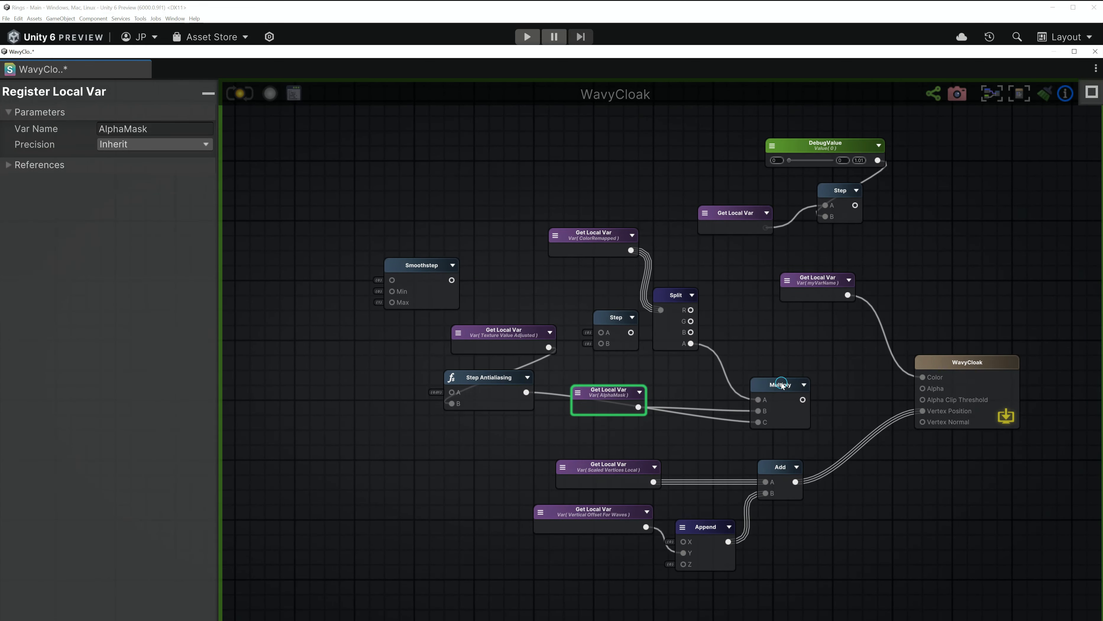
{"action": "left_click", "coordinate": [804, 382]}
{"action": "scroll", "coordinate": [595, 235], "scroll_direction": "up", "scroll_amount": 2}
{"action": "scroll", "coordinate": [595, 235], "scroll_direction": "up", "scroll_amount": 1}
{"action": "left_click_drag", "start_coordinate": [595, 235], "coordinate": [557, 163]}
{"action": "left_click_drag", "start_coordinate": [610, 374], "coordinate": [425, 235]}
{"action": "left_click_drag", "start_coordinate": [731, 344], "coordinate": [682, 292]}
{"action": "scroll", "coordinate": [811, 387], "scroll_direction": "down", "scroll_amount": 1}
{"action": "middle_click_drag", "start_coordinate": [811, 387], "coordinate": [702, 381]}
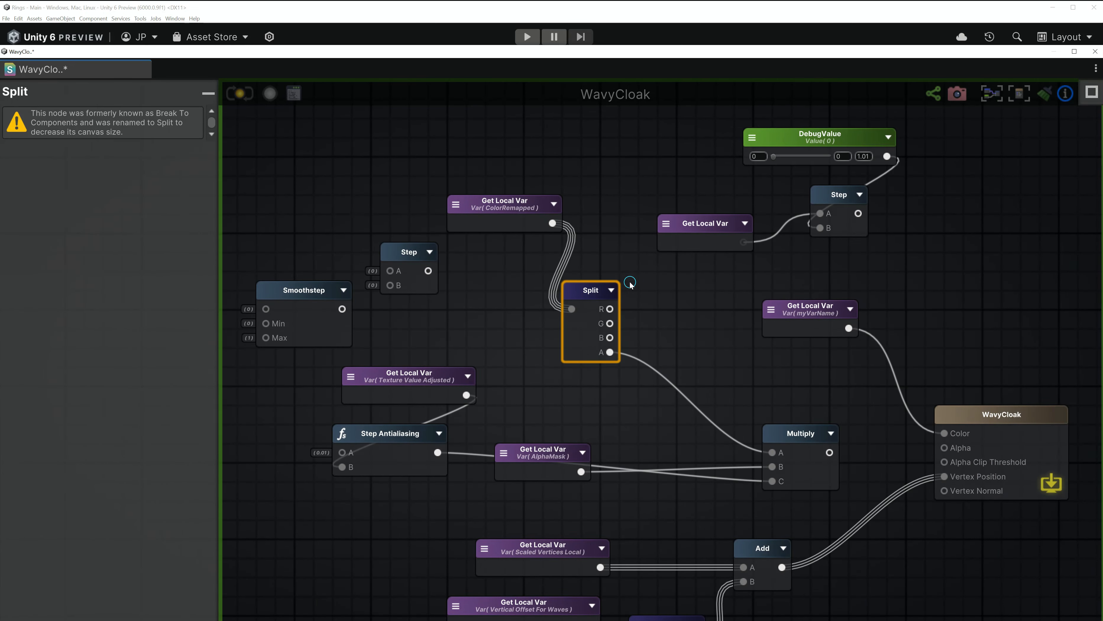
- Wire ColorRemapped into WavyCloak's Color and tidy the Multiply, Split, AlphaMask and Step Antialiasing nodes
{"action": "left_click_drag", "start_coordinate": [553, 225], "coordinate": [974, 436]}
{"action": "left_click_drag", "start_coordinate": [812, 324], "coordinate": [936, 267]}
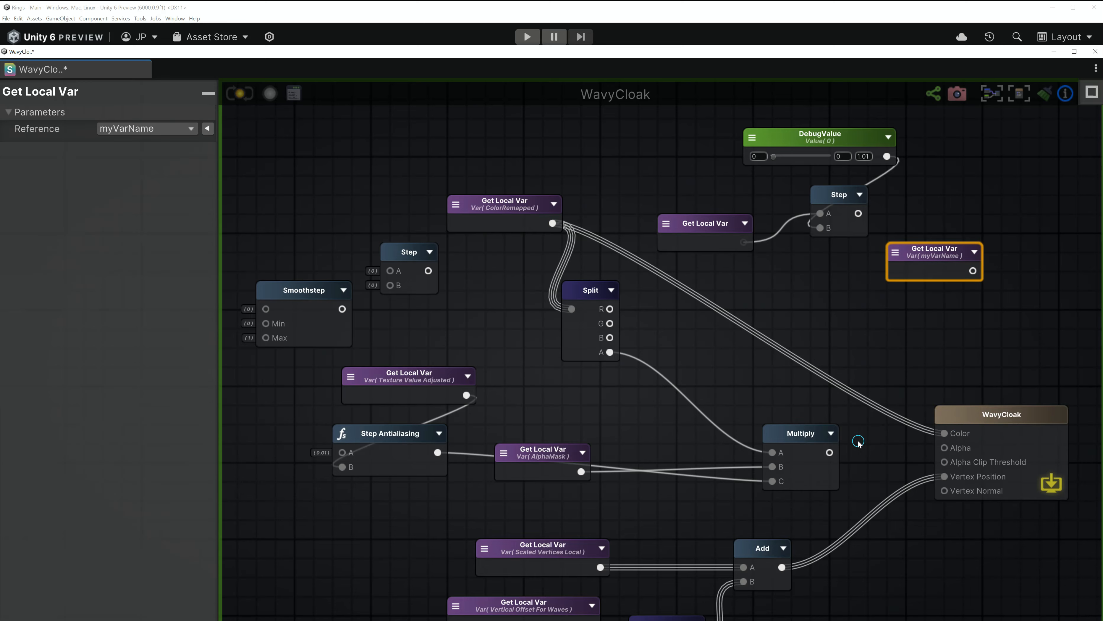
{"action": "left_click_drag", "start_coordinate": [791, 448], "coordinate": [820, 439]}
{"action": "left_click_drag", "start_coordinate": [586, 314], "coordinate": [595, 314]}
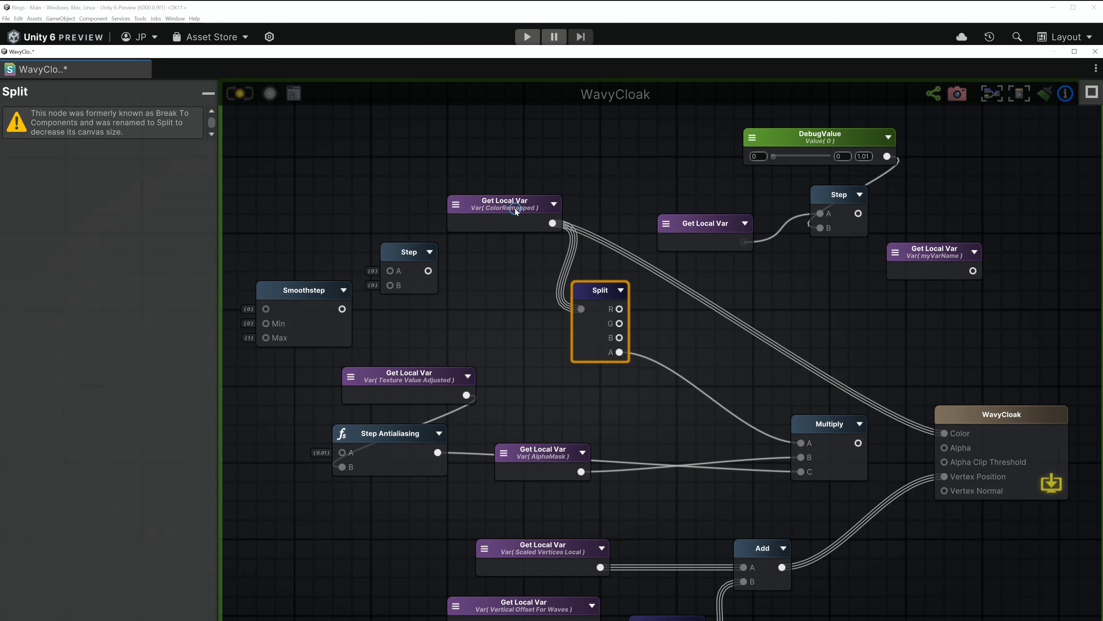
{"action": "left_click_drag", "start_coordinate": [541, 457], "coordinate": [617, 409]}
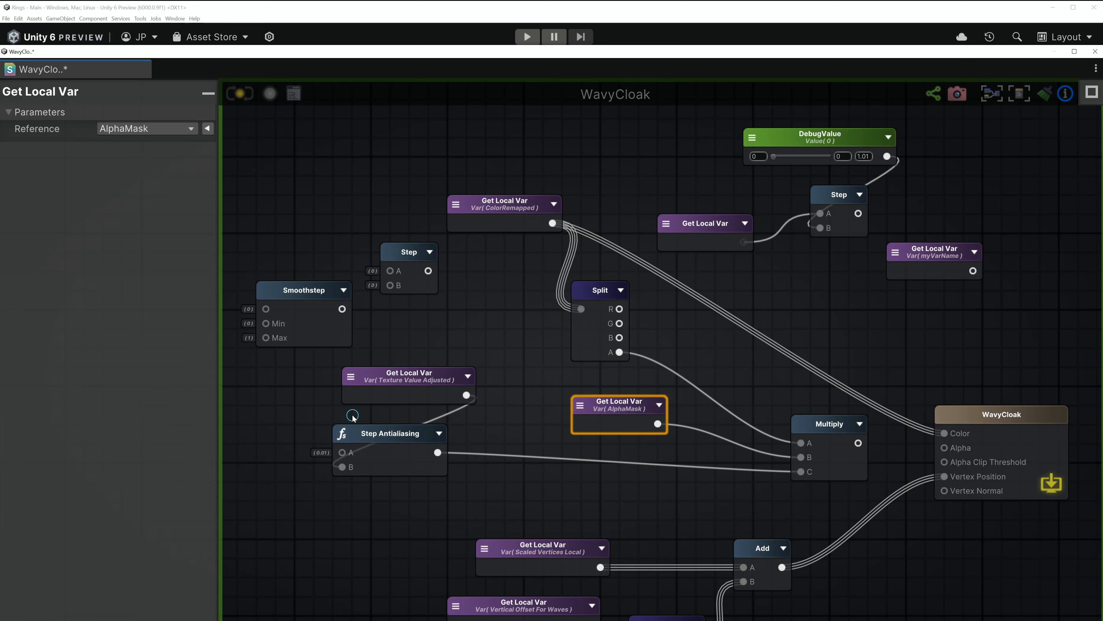
{"action": "left_click_drag", "start_coordinate": [382, 433], "coordinate": [478, 452]}
{"action": "left_click_drag", "start_coordinate": [437, 391], "coordinate": [341, 419]}
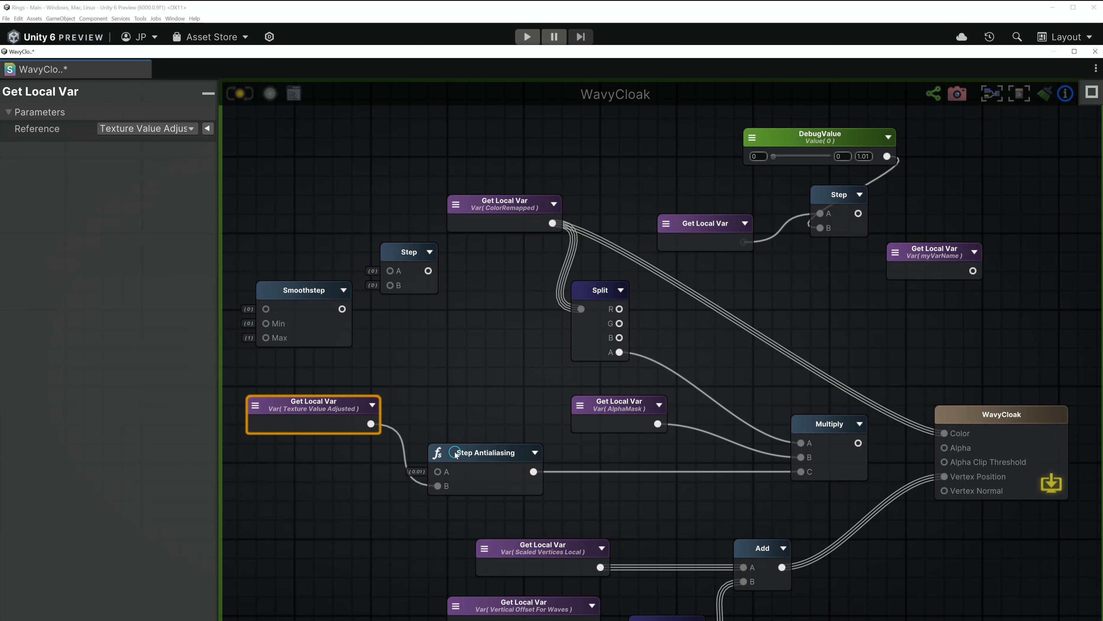
- Connect the Multiply result to WavyCloak's Alpha input
{"action": "scroll", "coordinate": [473, 468], "scroll_direction": "up", "scroll_amount": 2}
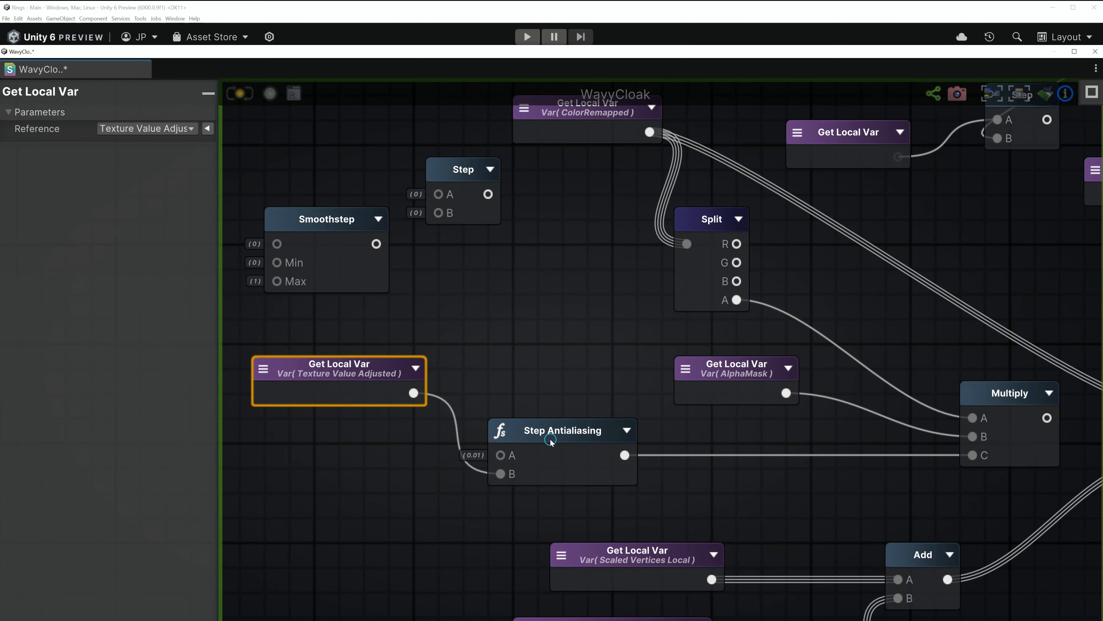
{"action": "scroll", "coordinate": [529, 445], "scroll_direction": "down", "scroll_amount": 2}
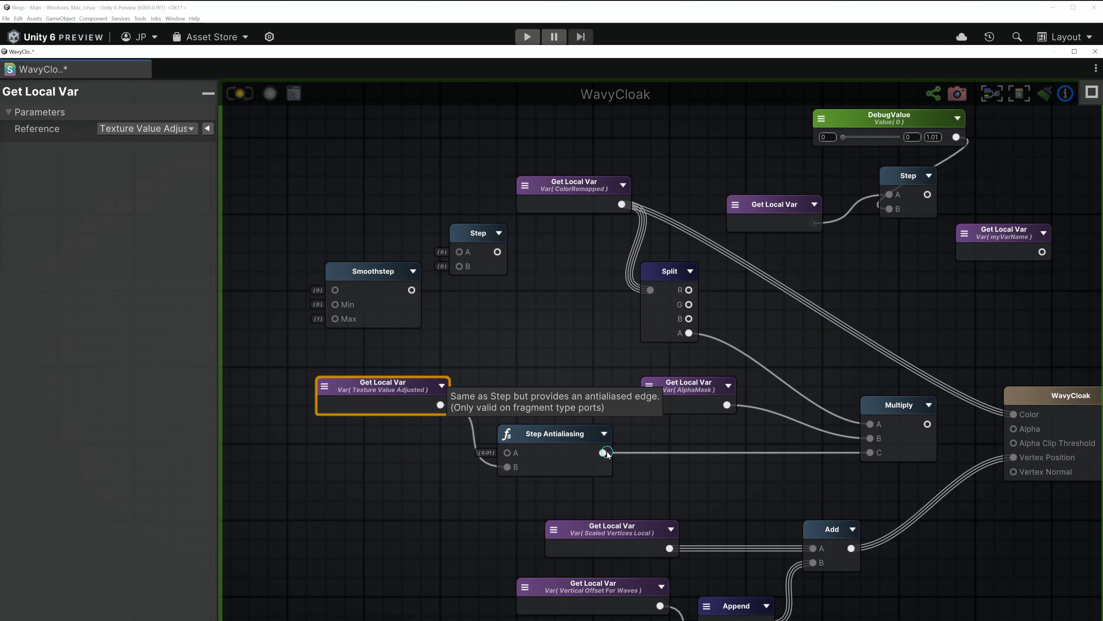
{"action": "middle_click_drag", "start_coordinate": [606, 454], "coordinate": [543, 457]}
{"action": "scroll", "coordinate": [455, 452], "scroll_direction": "up", "scroll_amount": 2}
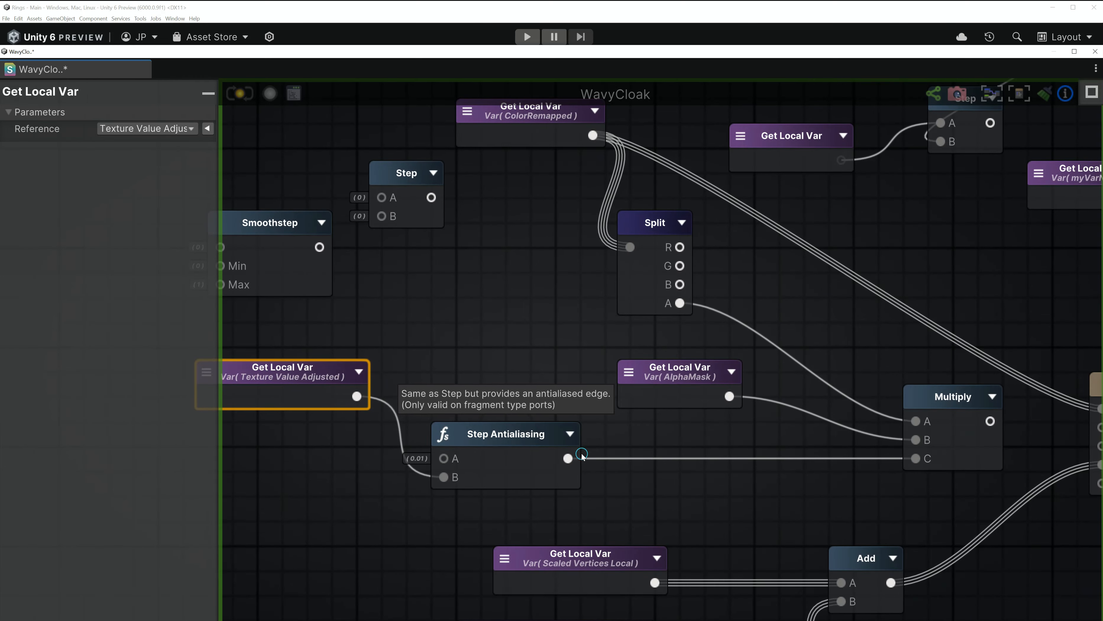
{"action": "middle_click_drag", "start_coordinate": [727, 453], "coordinate": [647, 467]}
{"action": "middle_click_drag", "start_coordinate": [660, 288], "coordinate": [548, 365]}
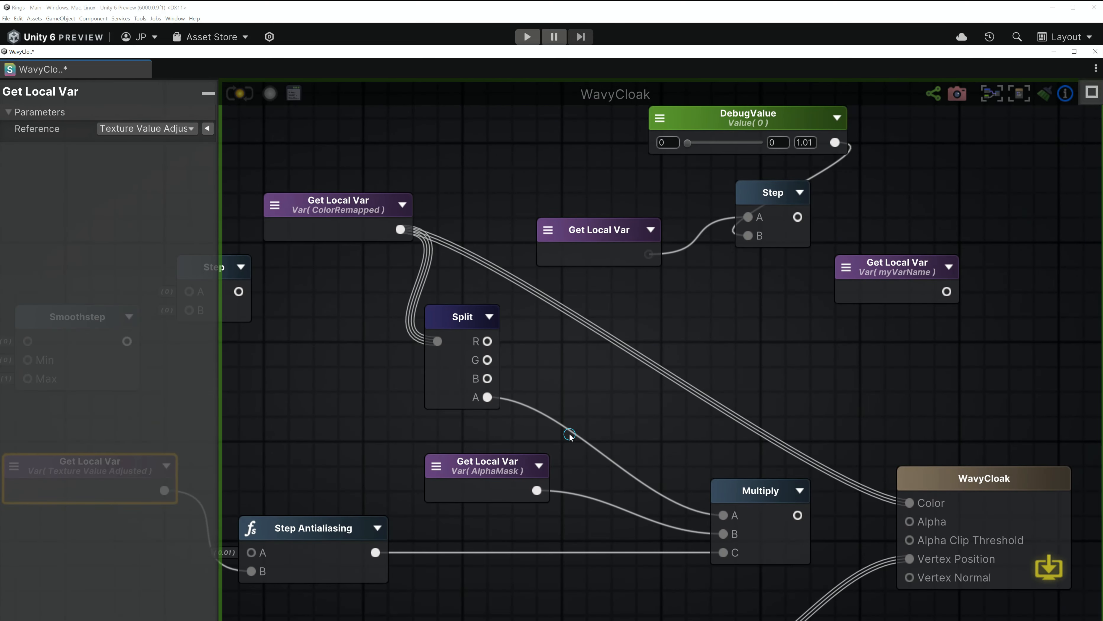
{"action": "scroll", "coordinate": [609, 500], "scroll_direction": "down", "scroll_amount": 2}
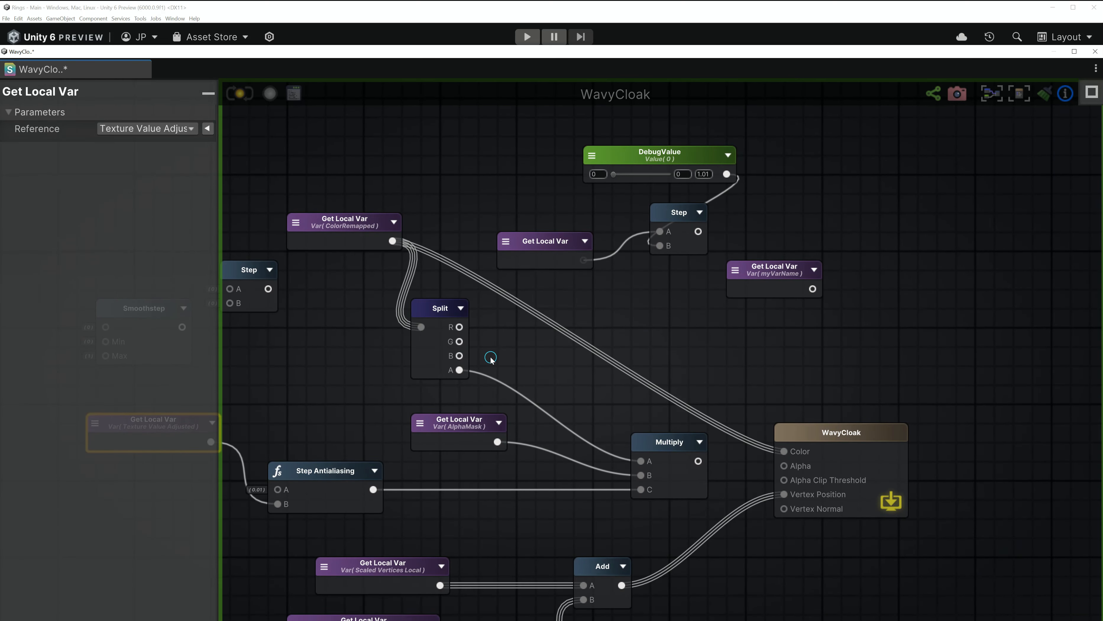
{"action": "left_click_drag", "start_coordinate": [698, 461], "coordinate": [784, 465]}
{"action": "middle_click_drag", "start_coordinate": [864, 484], "coordinate": [784, 300]}
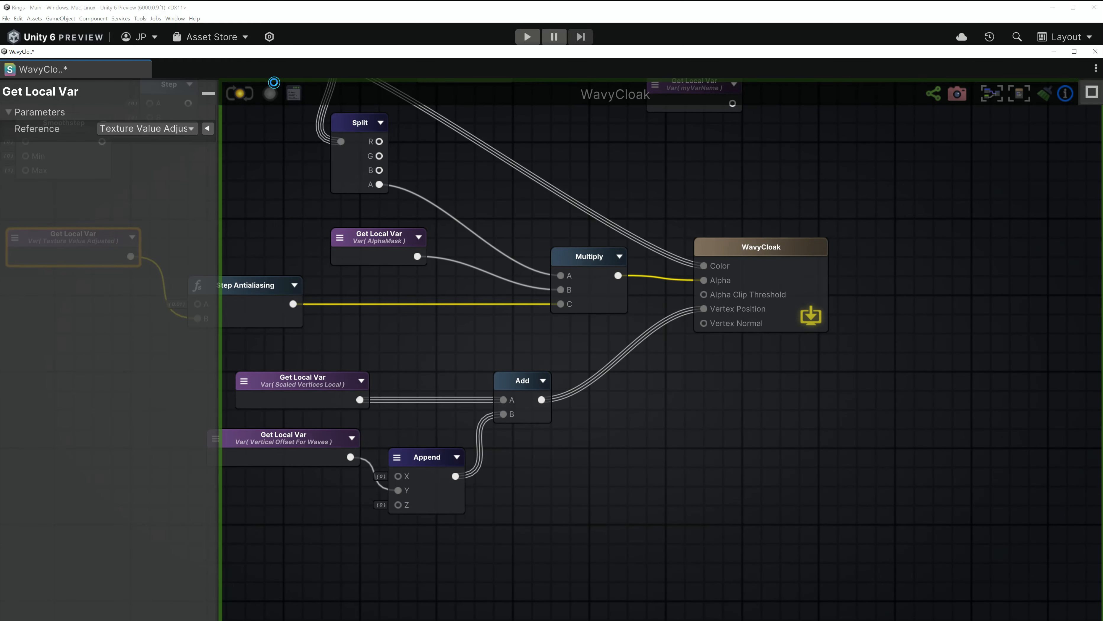
- Set ValueMultiStartPosition to 0 and ValueMultiStartFactor to 4.03 on the ring material
{"action": "left_click_drag", "start_coordinate": [387, 52], "coordinate": [469, 524]}
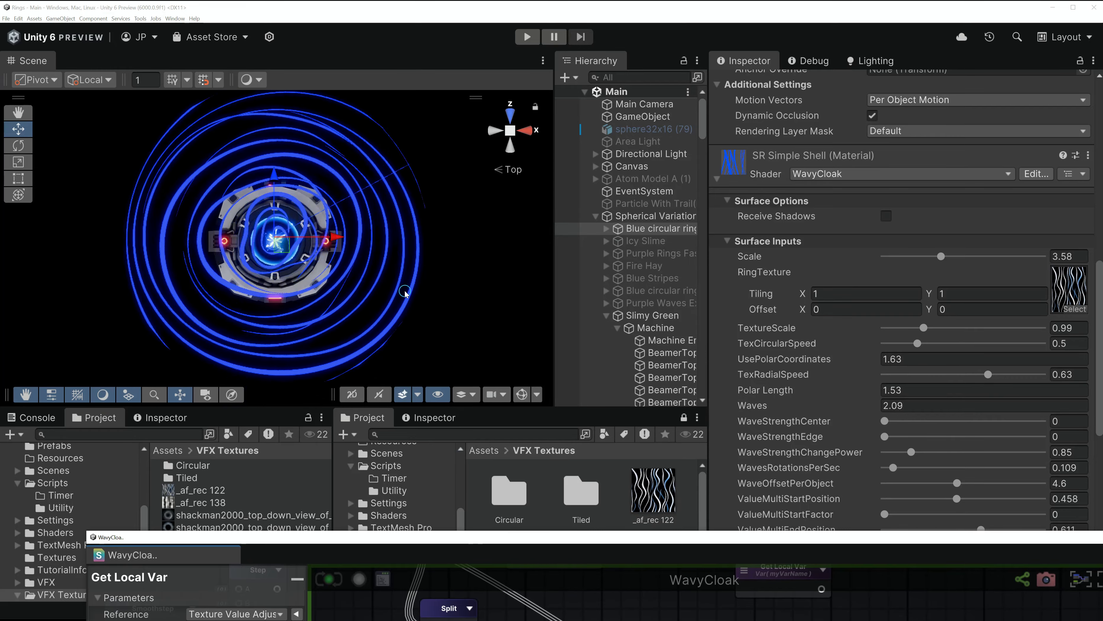
{"action": "scroll", "coordinate": [877, 244], "scroll_direction": "down", "scroll_amount": 10}
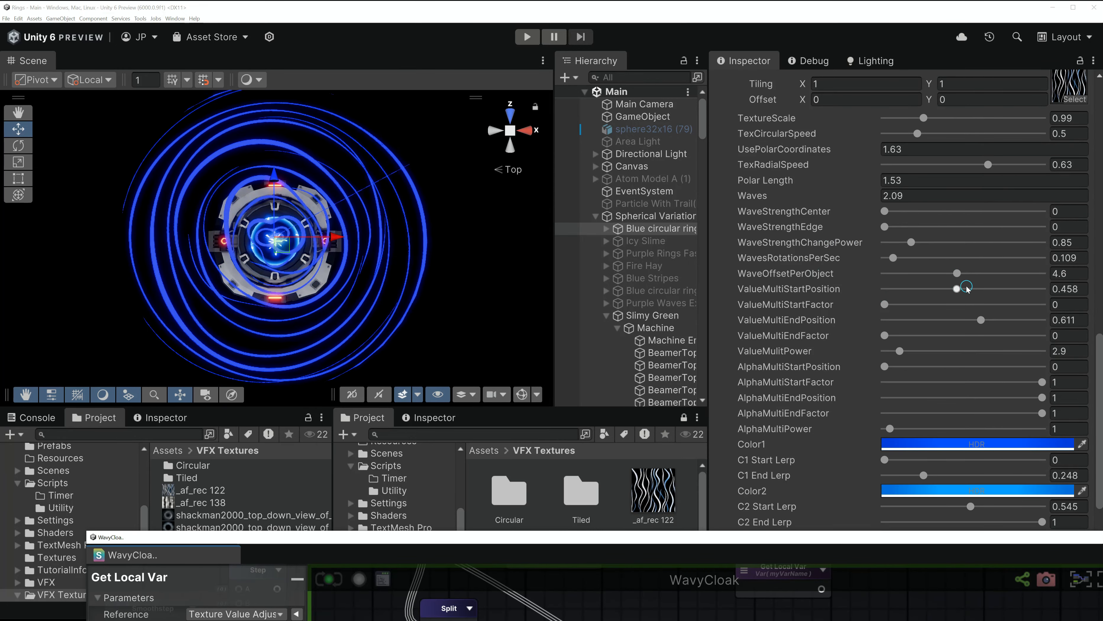
{"action": "left_click_drag", "start_coordinate": [968, 289], "coordinate": [867, 295]}
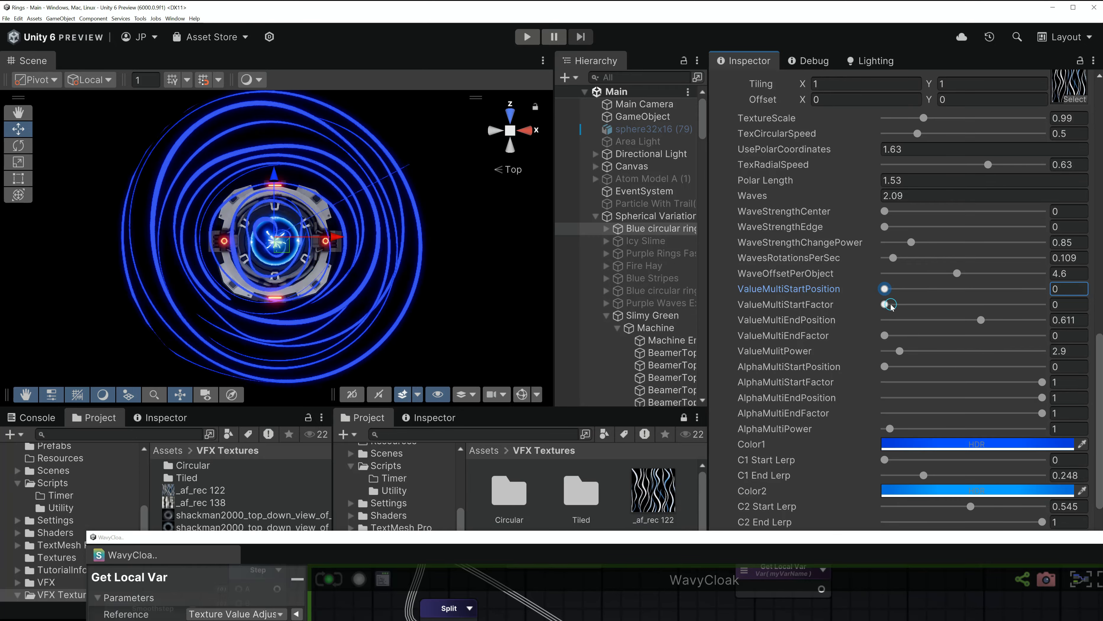
{"action": "left_click_drag", "start_coordinate": [886, 305], "coordinate": [1014, 314]}
{"action": "scroll", "coordinate": [1014, 313], "scroll_direction": "down", "scroll_amount": 3}
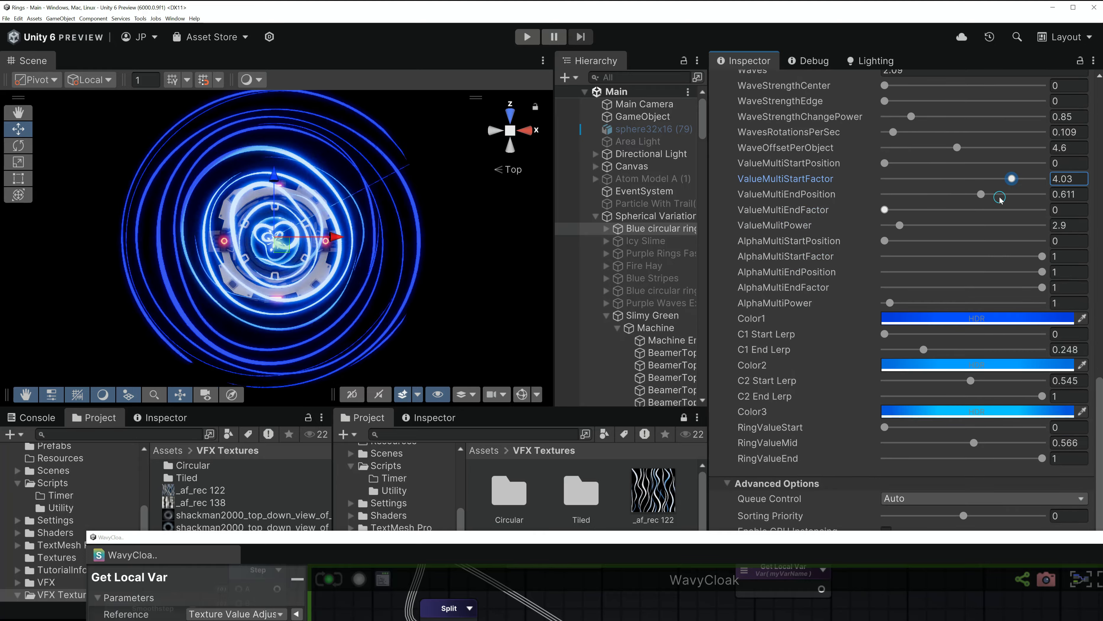
- Change Color3 from cyan to red in the HDR colour picker
{"action": "left_click", "coordinate": [954, 412]}
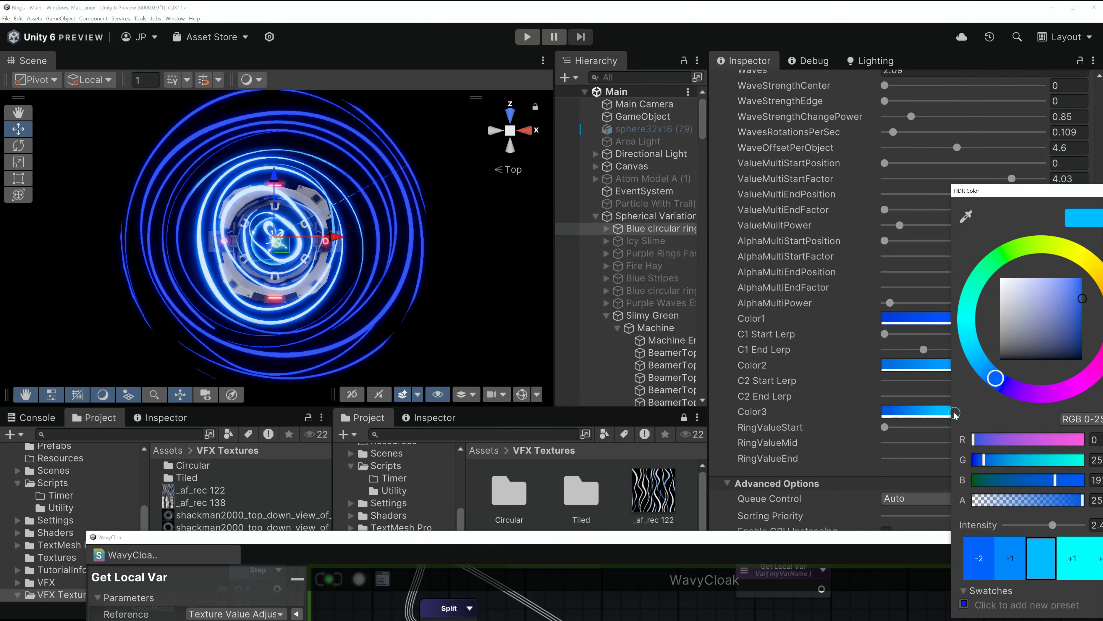
{"action": "left_click_drag", "start_coordinate": [1036, 204], "coordinate": [914, 202]}
{"action": "left_click", "coordinate": [994, 318]}
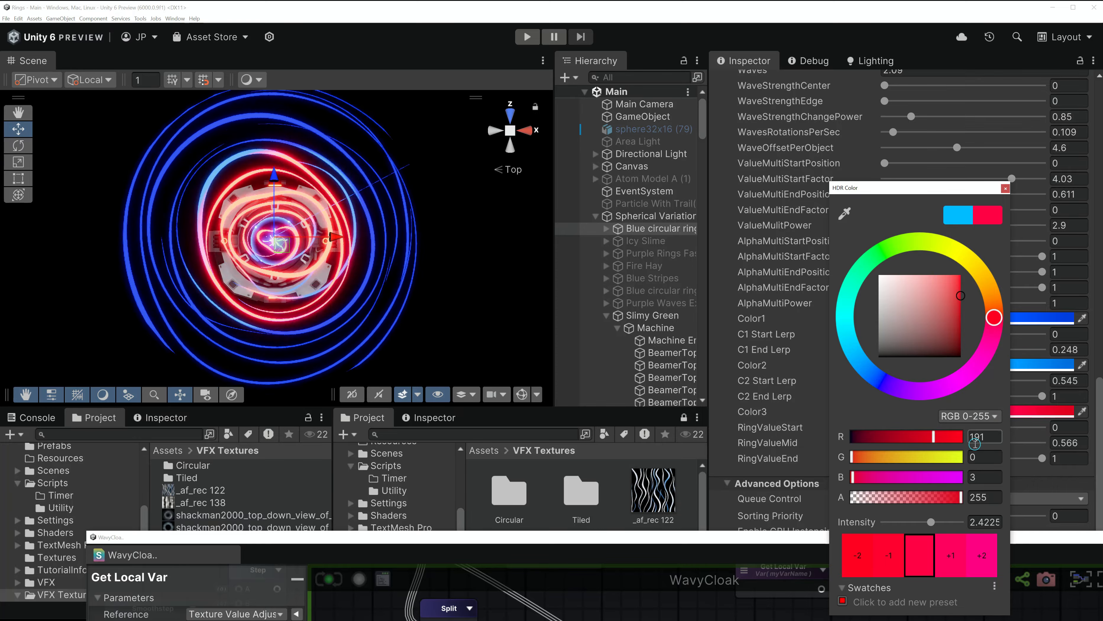
{"action": "left_click", "coordinate": [1006, 187]}
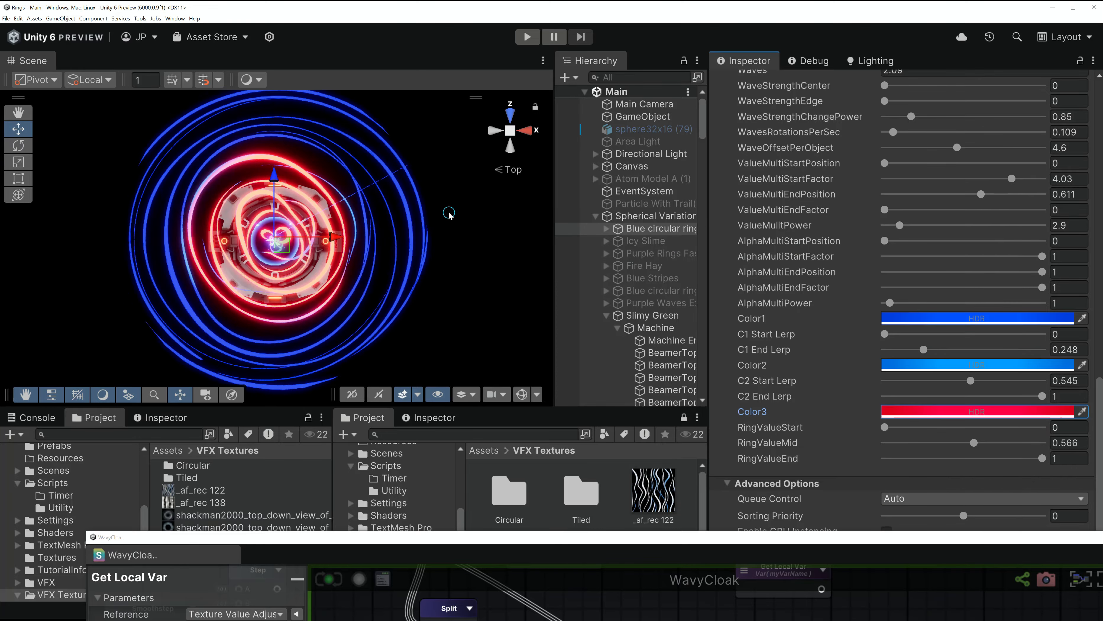
- Lower AlphaMultiEndFactor, set AlphaMultiEndPosition to 0.786 and raise AlphaMultiPower to 11.8
{"action": "scroll", "coordinate": [908, 299], "scroll_direction": "up", "scroll_amount": 2}
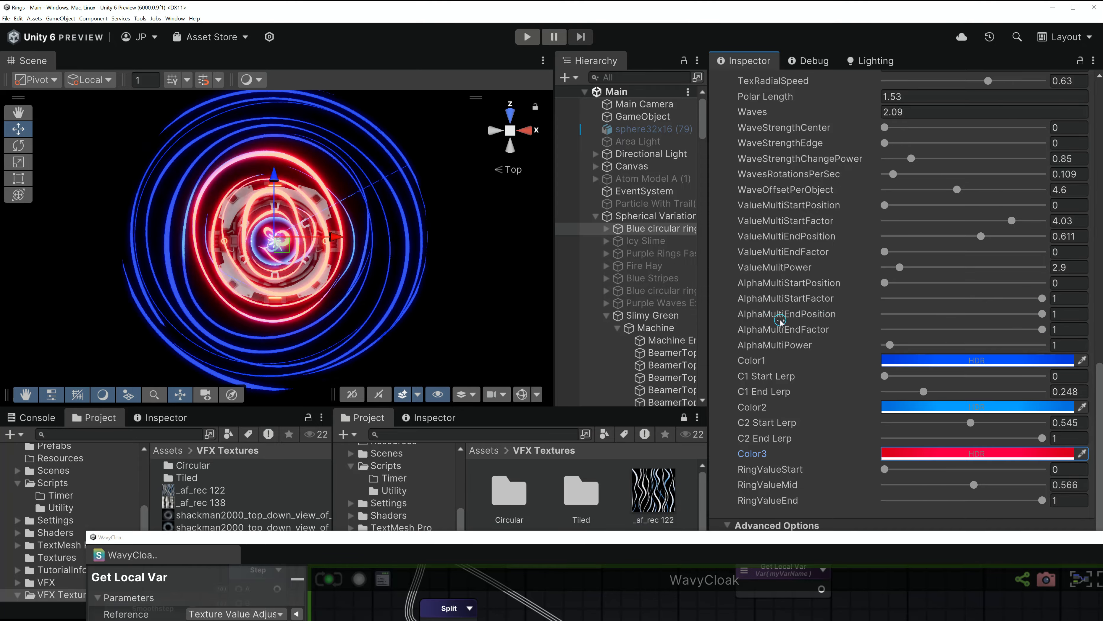
{"action": "left_click_drag", "start_coordinate": [1042, 329], "coordinate": [864, 340]}
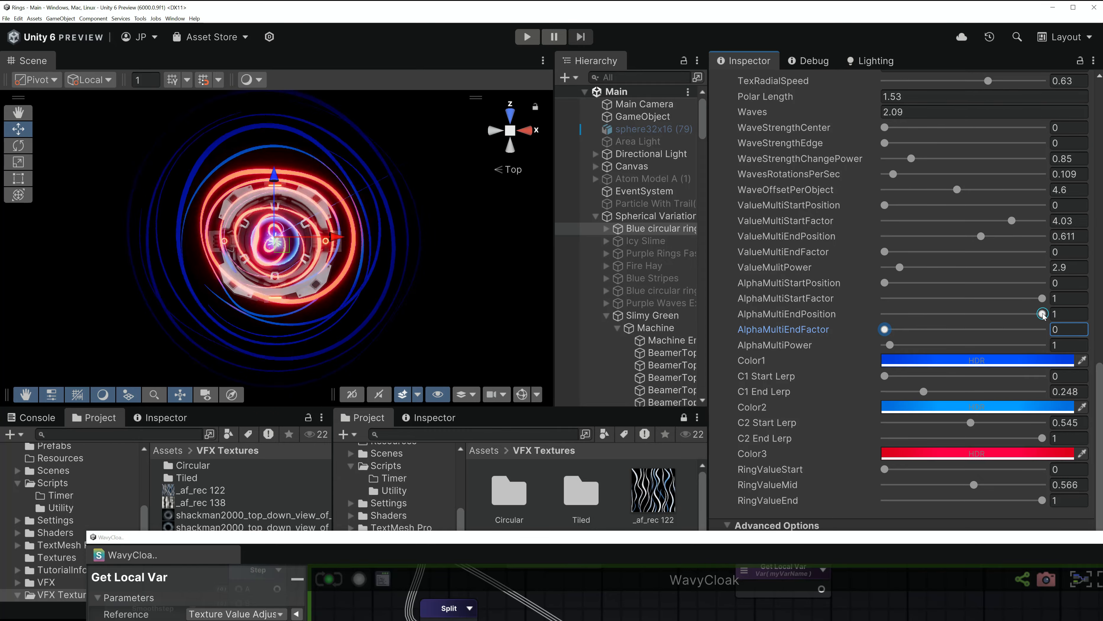
{"action": "mouse_move", "coordinate": [1043, 316]}
{"action": "left_mouse_down"}
{"action": "mouse_move", "coordinate": [1008, 317]}
{"action": "mouse_move", "coordinate": [1049, 312]}
{"action": "left_mouse_up"}
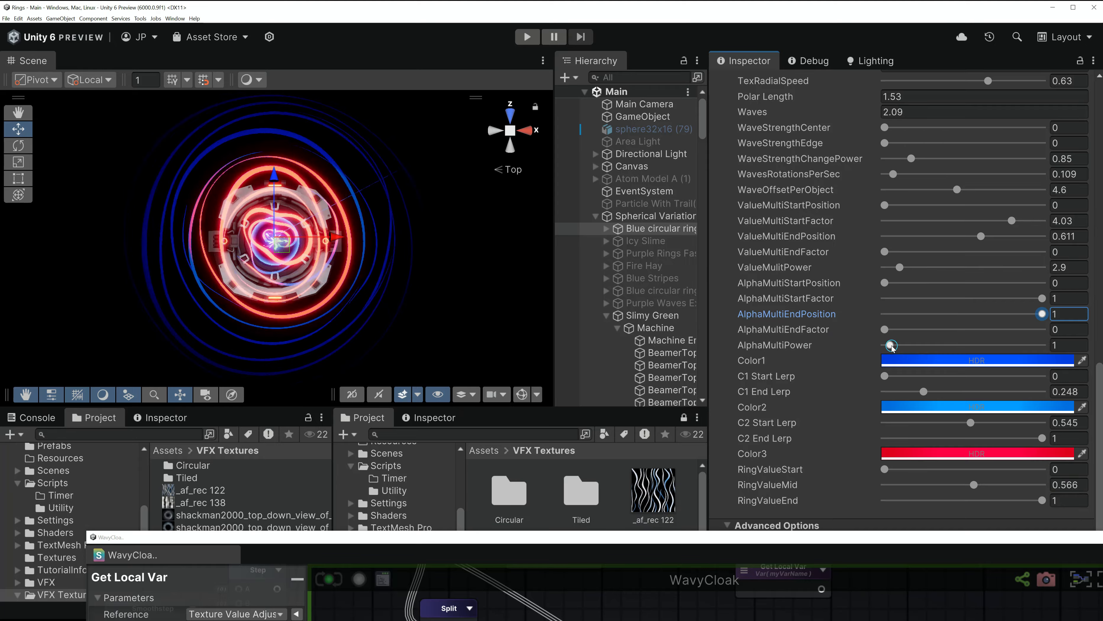
{"action": "left_click_drag", "start_coordinate": [891, 345], "coordinate": [947, 345]}
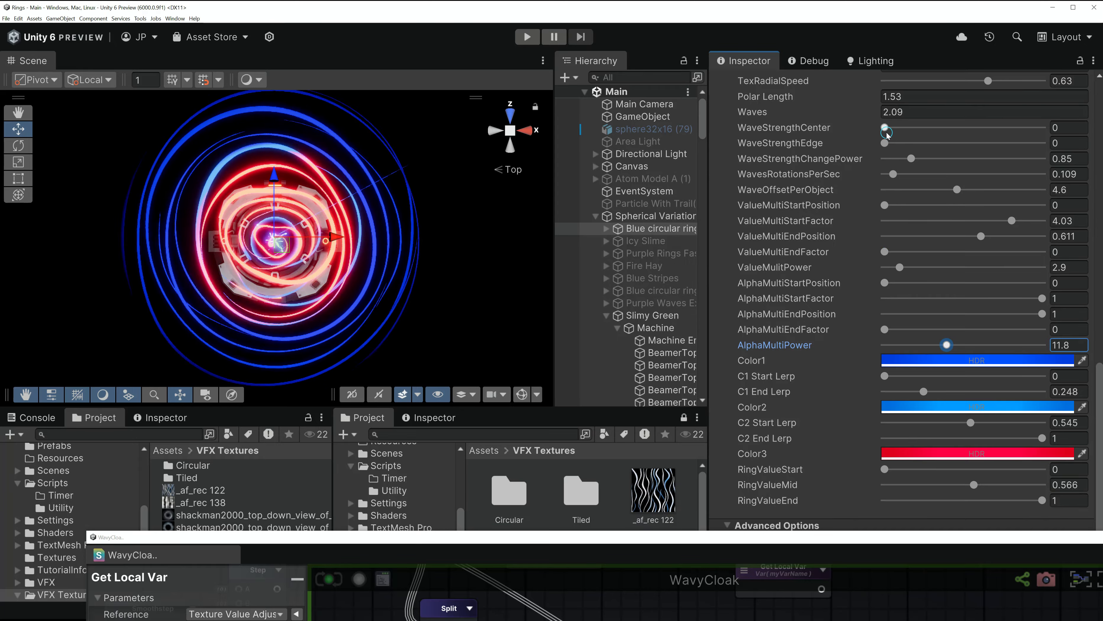
- Raise WaveStrengthCenter to about 0.47 and select the Blue circular rings object
{"action": "left_click_drag", "start_coordinate": [886, 127], "coordinate": [863, 148]}
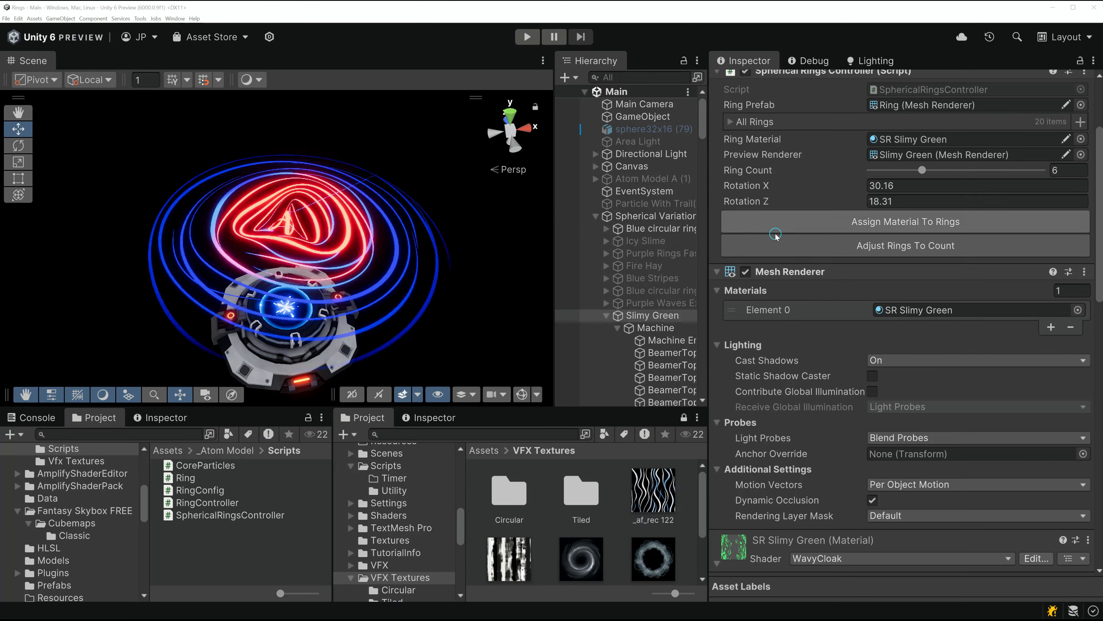
{"action": "left_click", "coordinate": [651, 229]}
{"action": "left_click", "coordinate": [606, 228]}
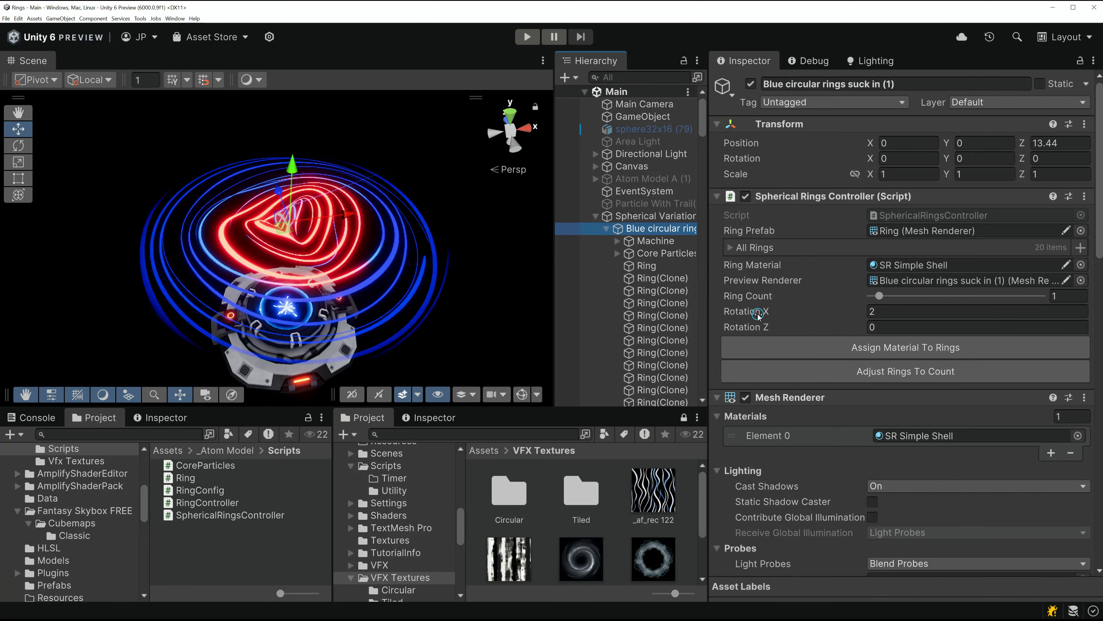
- Tilt the Blue circular rings to Rotation X 27.48 and Rotation Z 44.3
{"action": "left_click_drag", "start_coordinate": [758, 313], "coordinate": [830, 312]}
{"action": "left_click_drag", "start_coordinate": [762, 333], "coordinate": [97, 298]}
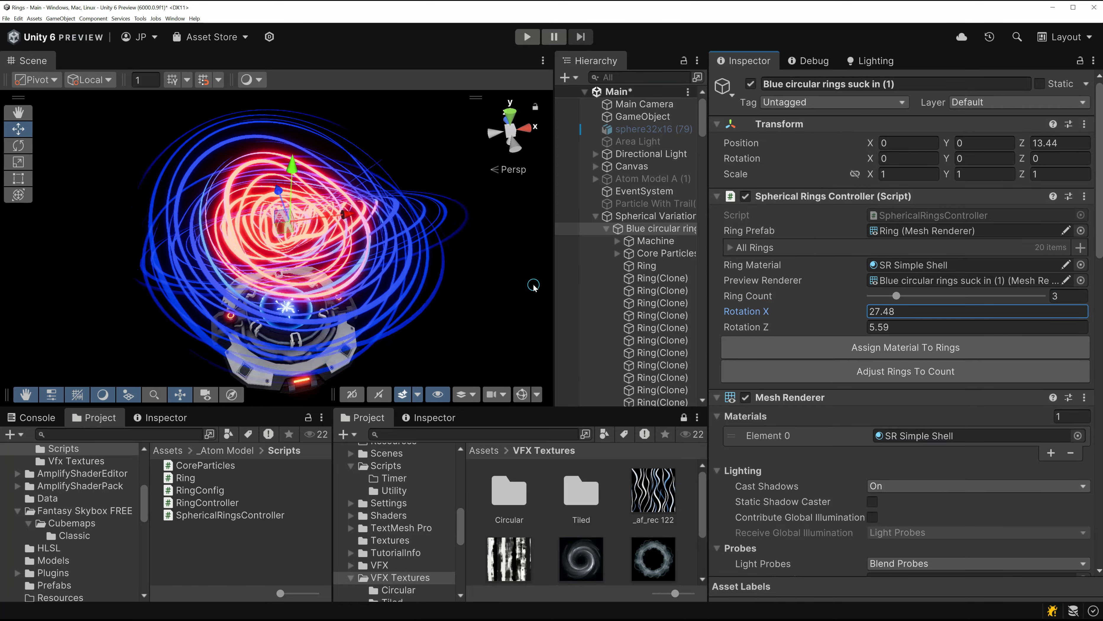
{"action": "left_click_drag", "start_coordinate": [801, 329], "coordinate": [1093, 332]}
{"action": "scroll", "coordinate": [790, 147], "scroll_direction": "down", "scroll_amount": 5}
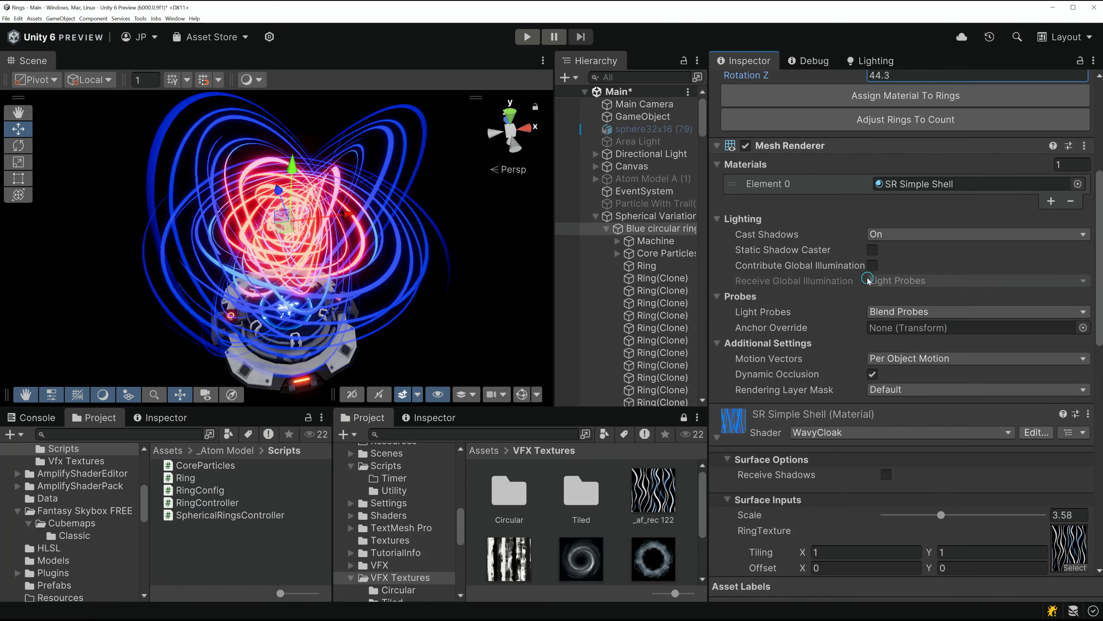
{"action": "scroll", "coordinate": [914, 220], "scroll_direction": "down", "scroll_amount": 3}
{"action": "scroll", "coordinate": [914, 221], "scroll_direction": "down", "scroll_amount": 5}
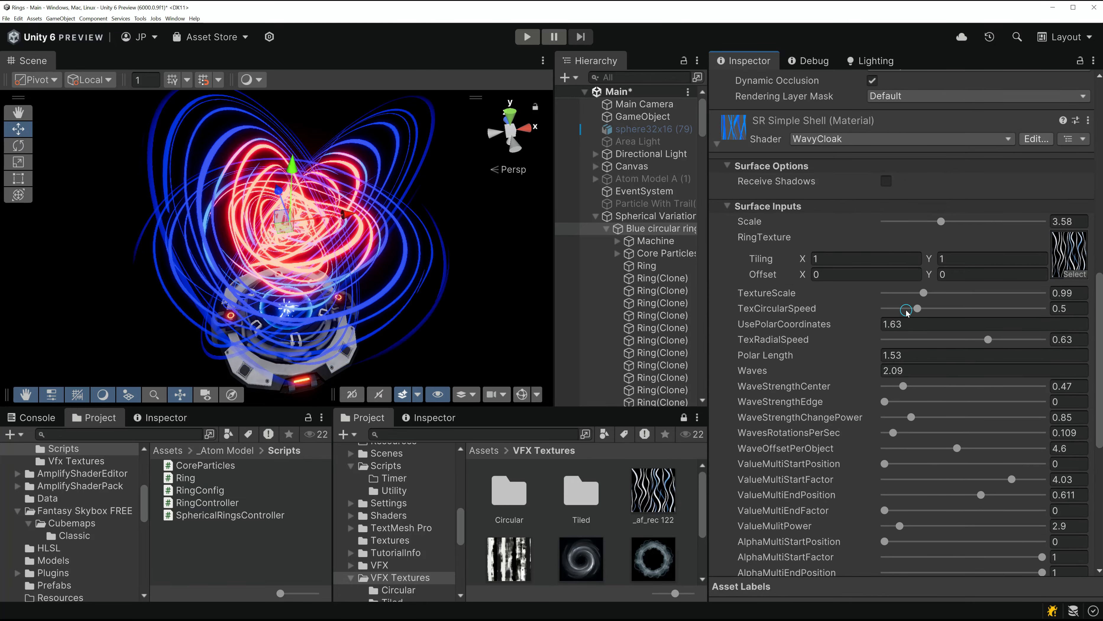
{"action": "scroll", "coordinate": [845, 224], "scroll_direction": "up", "scroll_amount": 10}
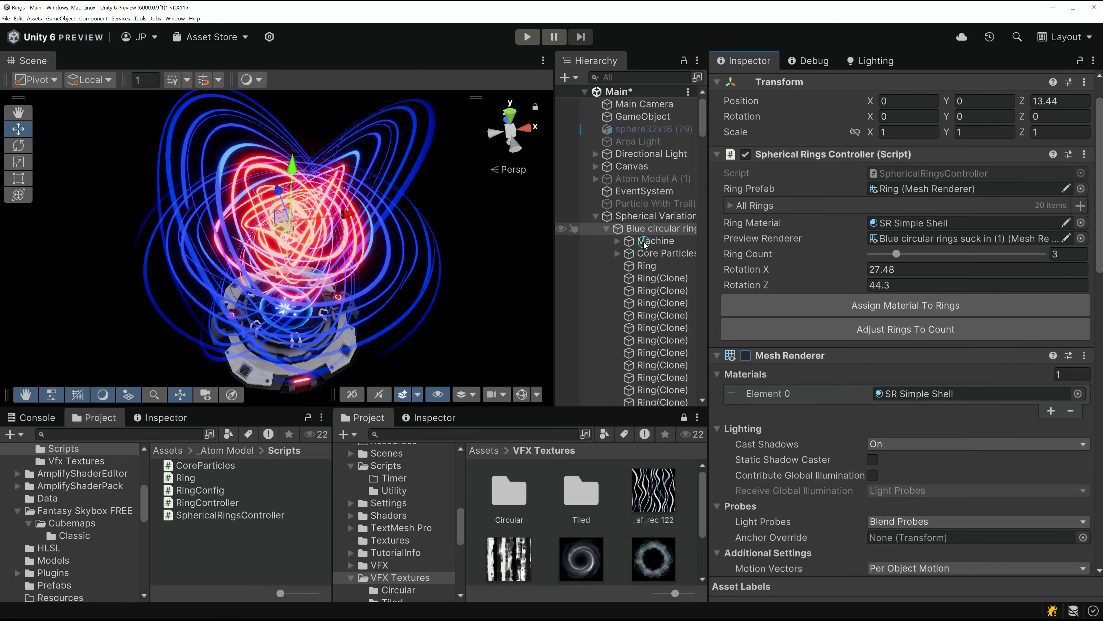
{"action": "key", "text": "alt+Tab"}
- Go over the ringPrefab, allRings, ringMaterial and previewRenderer fields in SphericalRingsController.cs
{"action": "scroll", "coordinate": [601, 330], "scroll_direction": "up", "scroll_amount": 1}
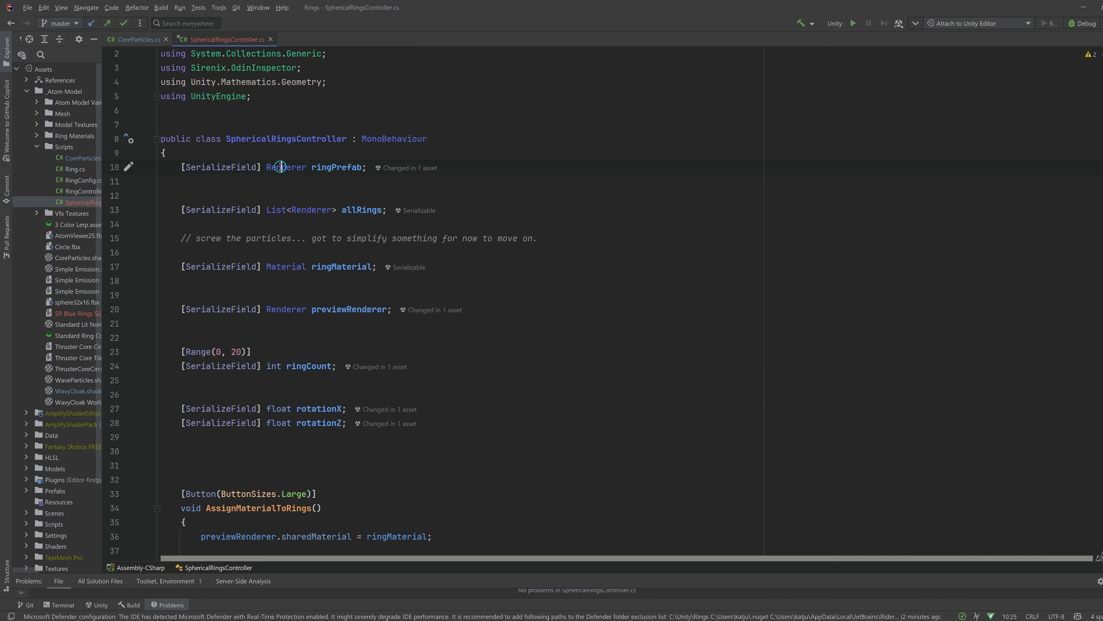
{"action": "double_click", "coordinate": [343, 167]}
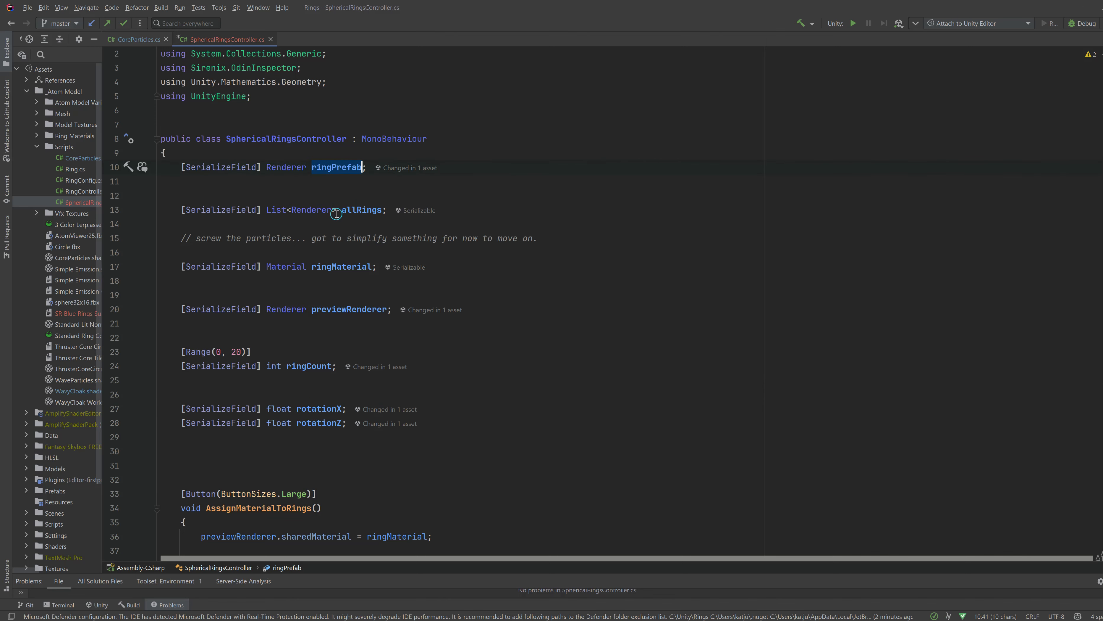
{"action": "double_click", "coordinate": [315, 210]}
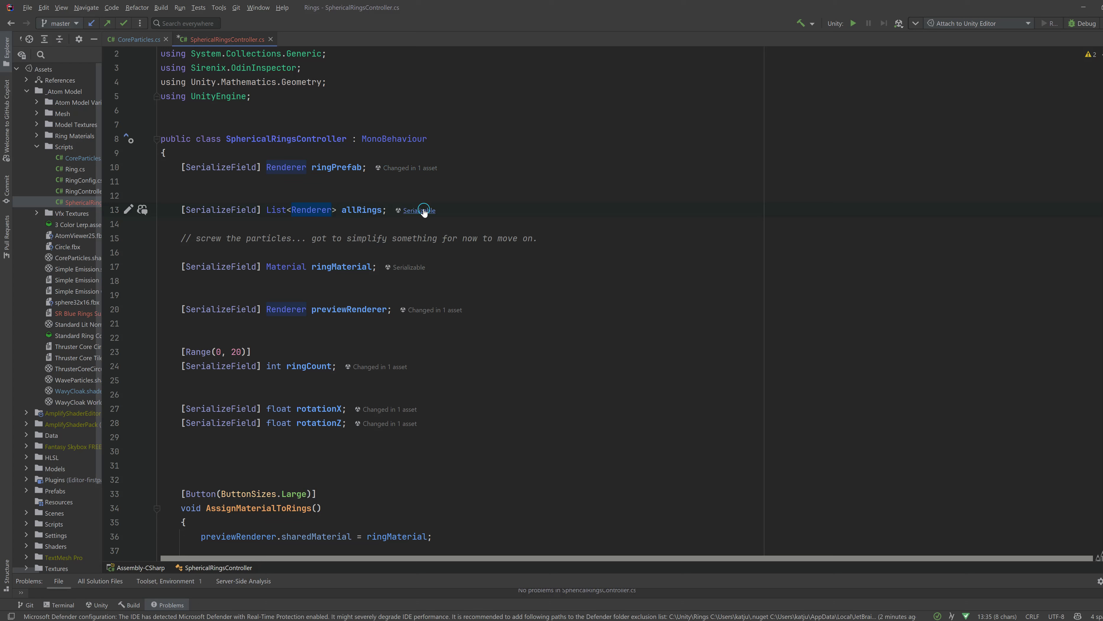
{"action": "left_click", "coordinate": [299, 266]}
{"action": "double_click", "coordinate": [324, 267]}
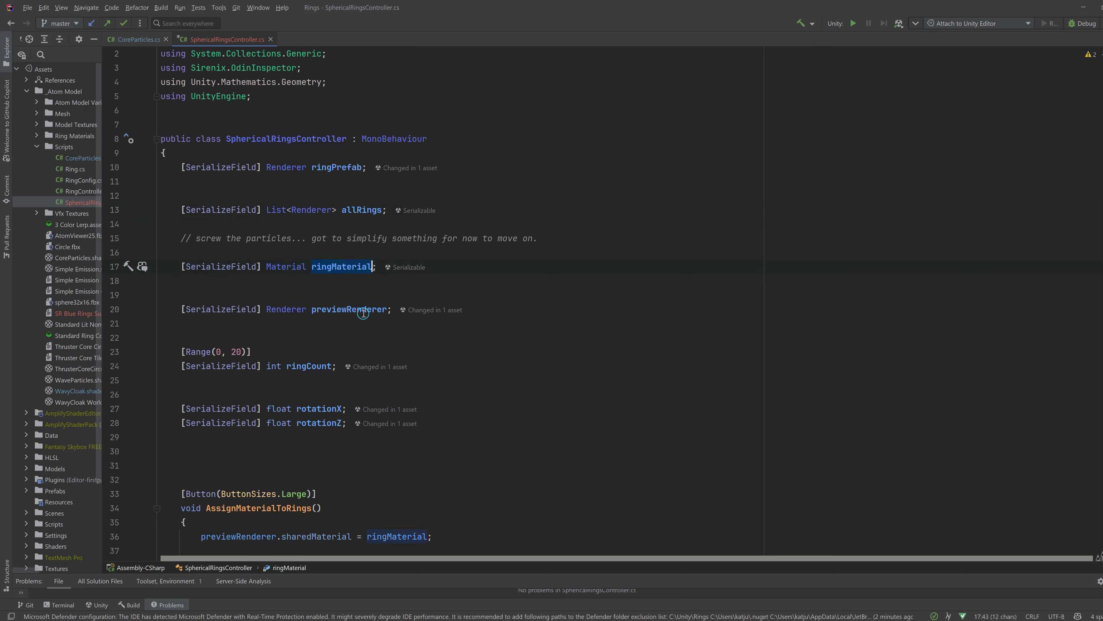
{"action": "double_click", "coordinate": [284, 309]}
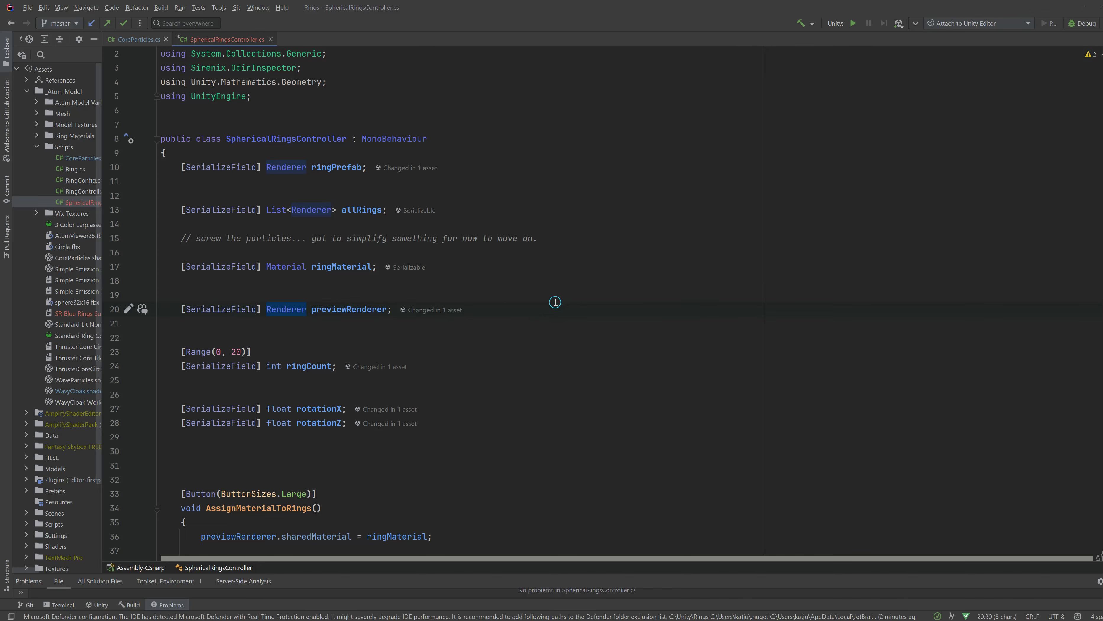
- Examine ringCount with its Range(0, 20) limit and the rotationX and rotationZ fields
{"action": "scroll", "coordinate": [521, 294], "scroll_direction": "down", "scroll_amount": 2}
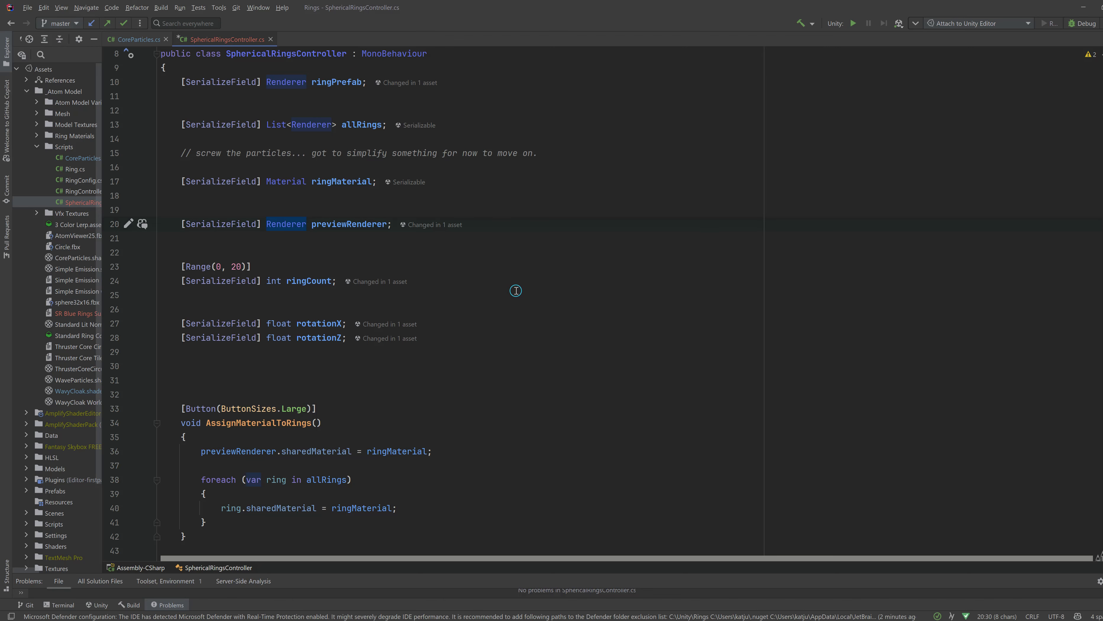
{"action": "double_click", "coordinate": [299, 281]}
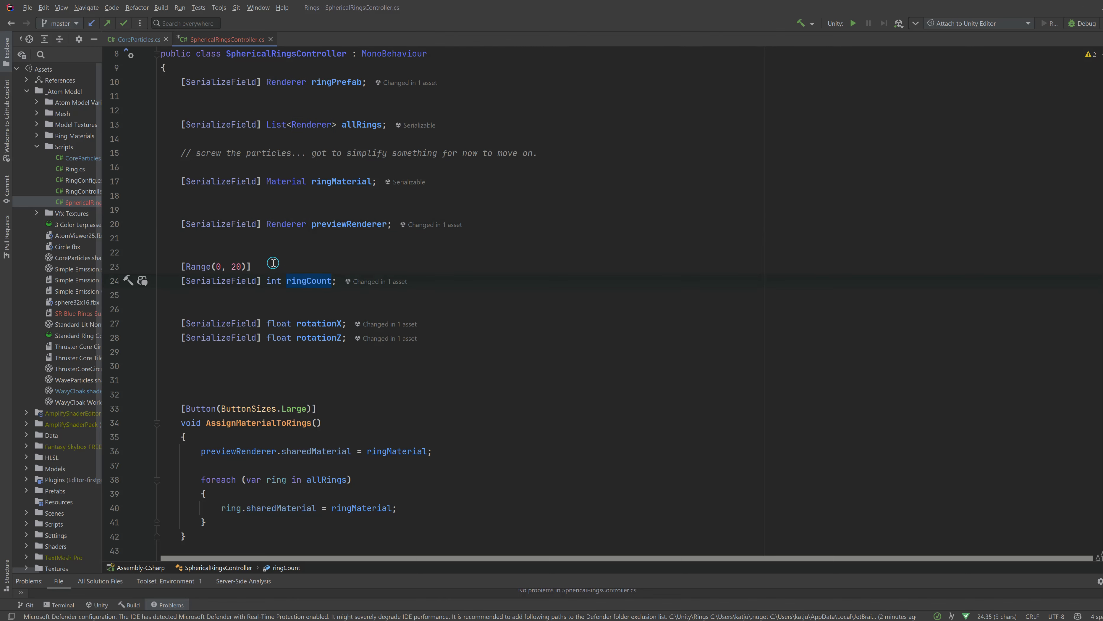
{"action": "left_click_drag", "start_coordinate": [272, 262], "coordinate": [196, 265]}
{"action": "left_click", "coordinate": [319, 319]}
{"action": "double_click", "coordinate": [318, 323]}
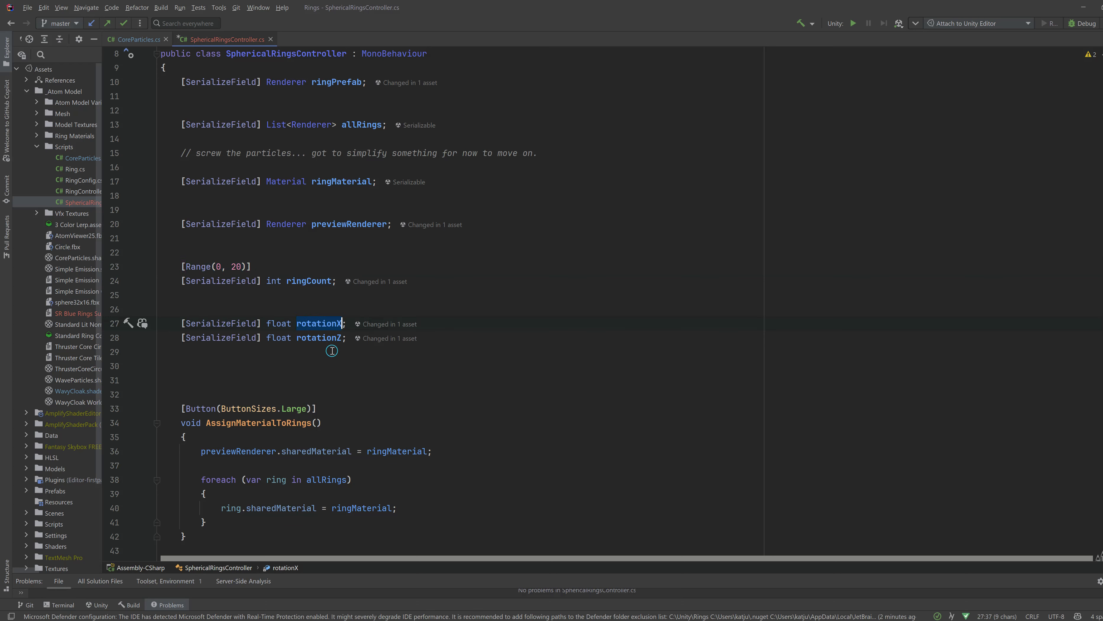
{"action": "double_click", "coordinate": [320, 337]}
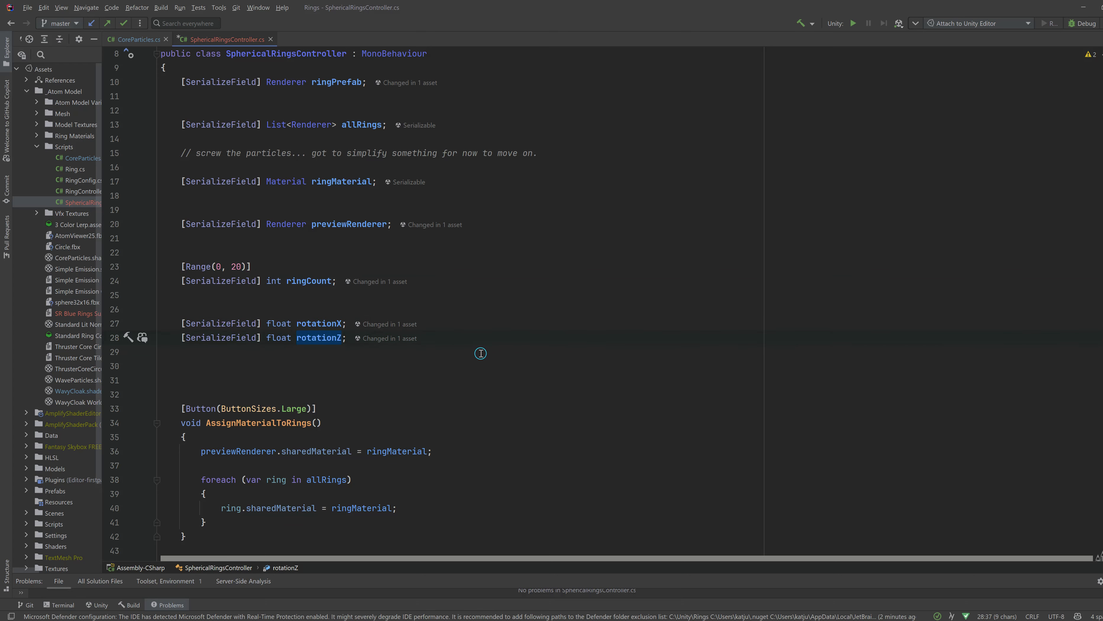
- Review the sharedMaterial assignments in AssignMaterialToRings and every usage of ringMaterial
{"action": "scroll", "coordinate": [481, 353], "scroll_direction": "down", "scroll_amount": 3}
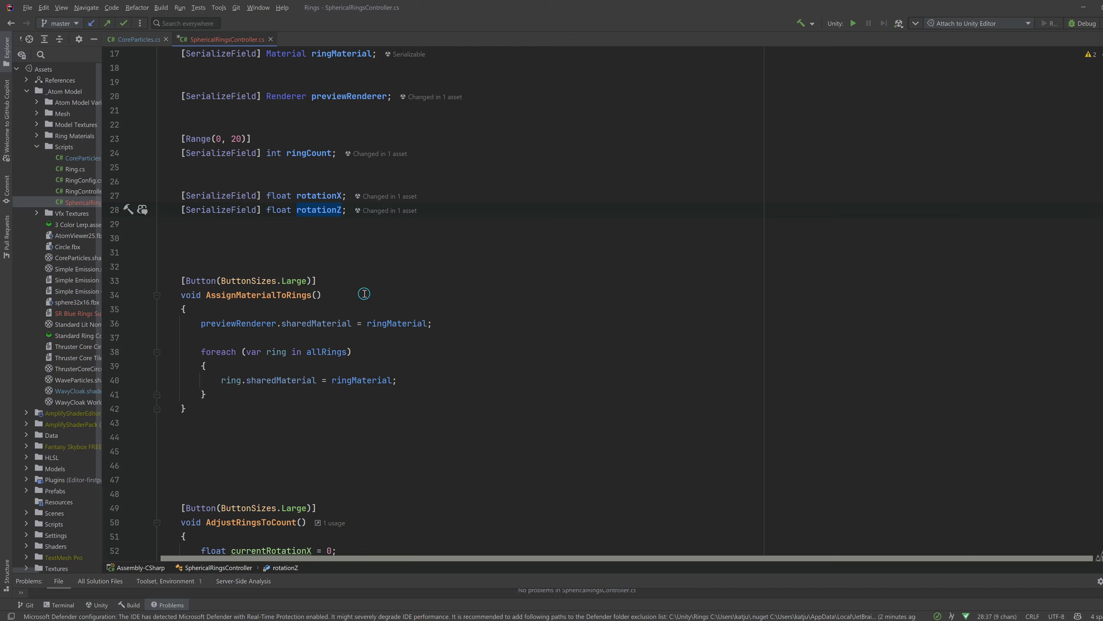
{"action": "scroll", "coordinate": [367, 269], "scroll_direction": "up", "scroll_amount": 3}
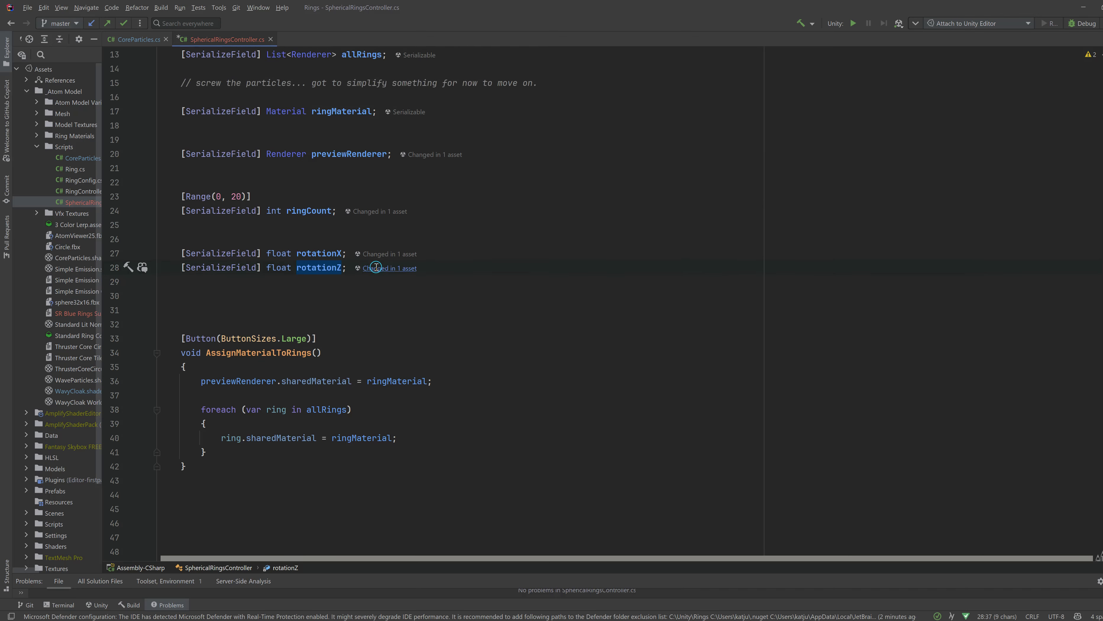
{"action": "left_click_drag", "start_coordinate": [317, 182], "coordinate": [367, 179]}
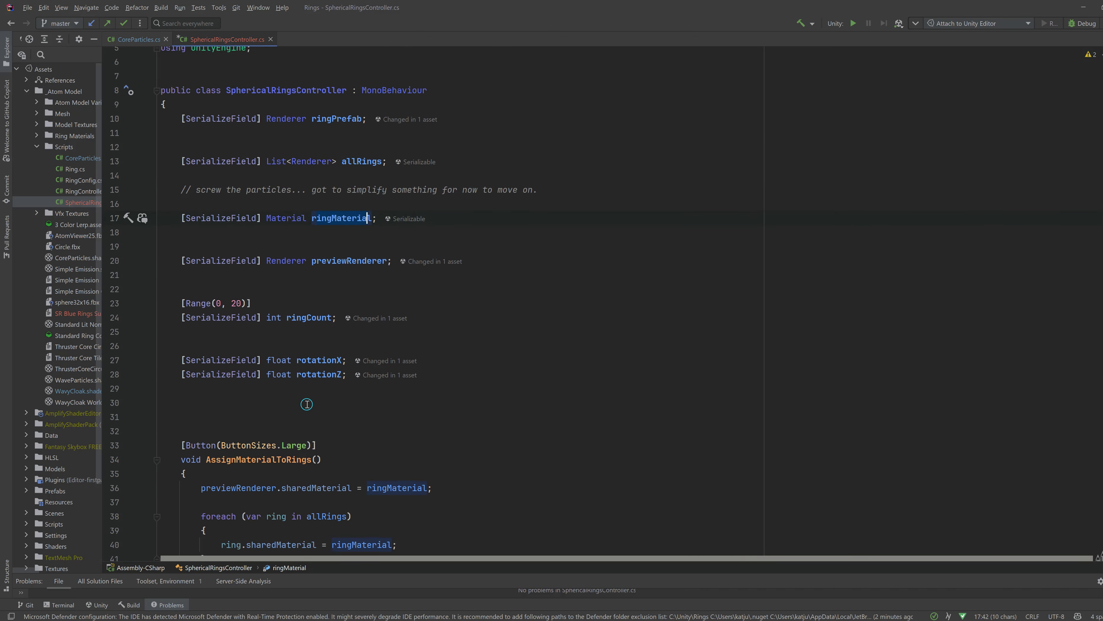
{"action": "scroll", "coordinate": [321, 413], "scroll_direction": "down", "scroll_amount": 3}
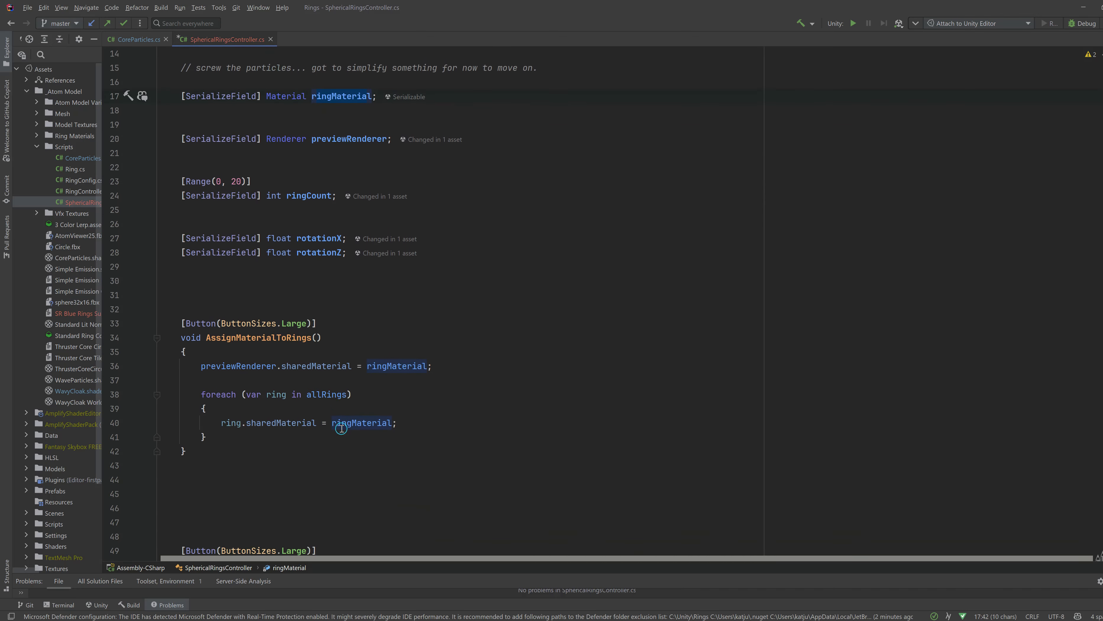
{"action": "double_click", "coordinate": [295, 367]}
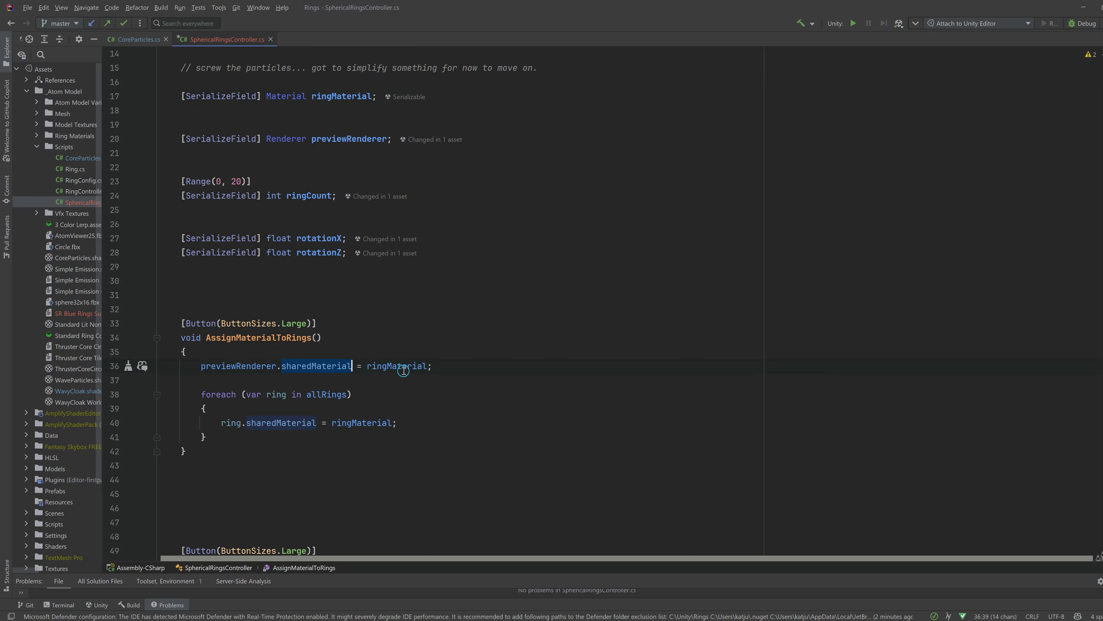
{"action": "mouse_move", "coordinate": [403, 370]}
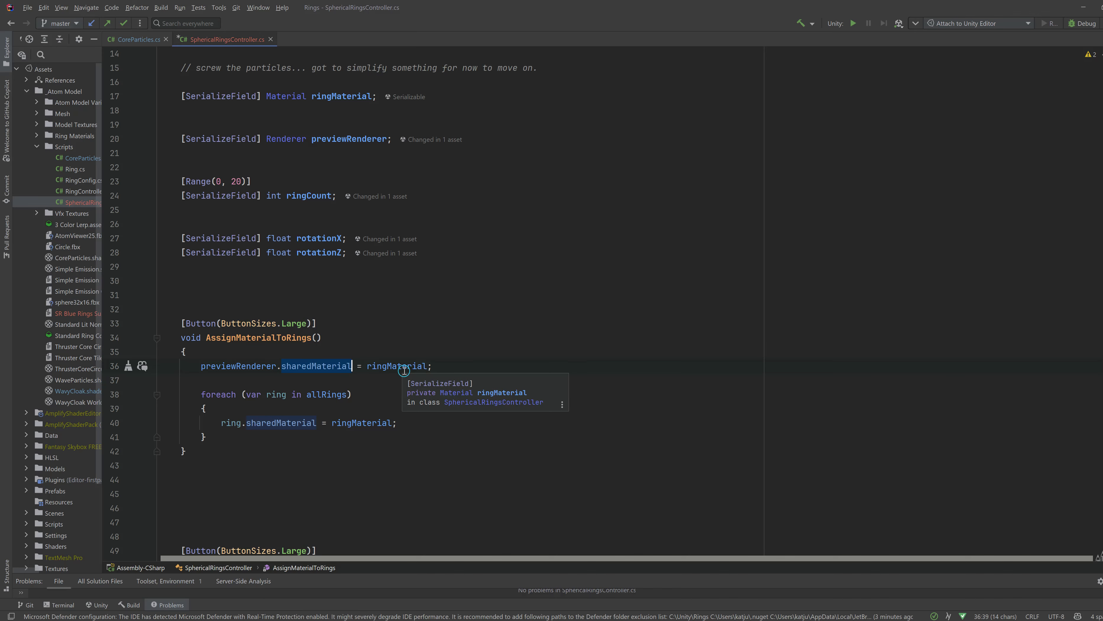
{"action": "scroll", "coordinate": [389, 455], "scroll_direction": "down", "scroll_amount": 2}
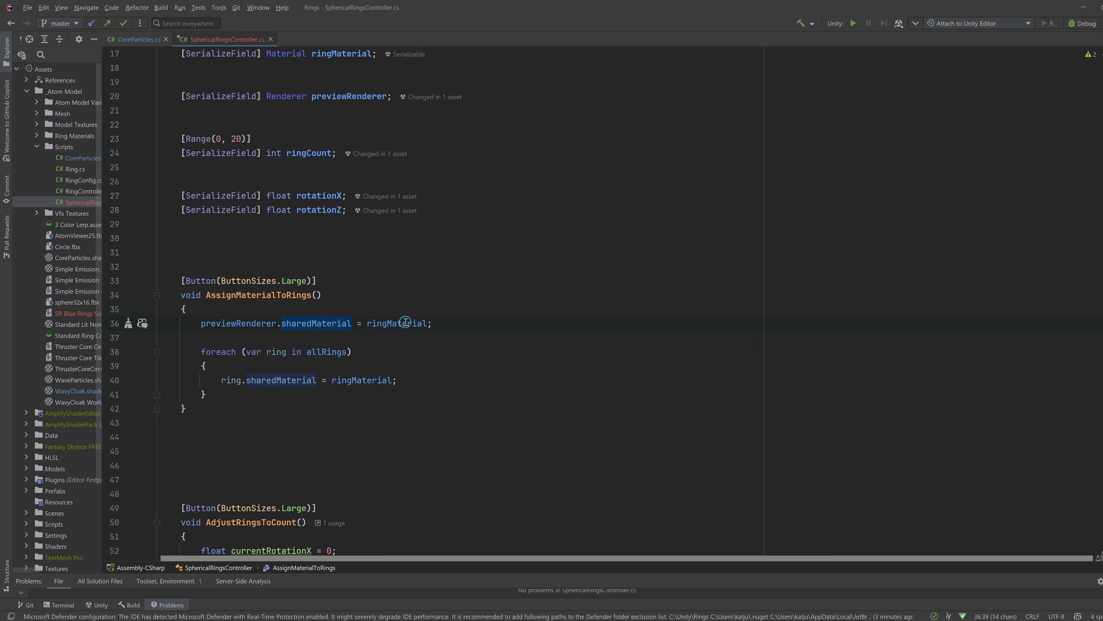
{"action": "left_click", "coordinate": [386, 323]}
{"action": "scroll", "coordinate": [380, 415], "scroll_direction": "down", "scroll_amount": 4}
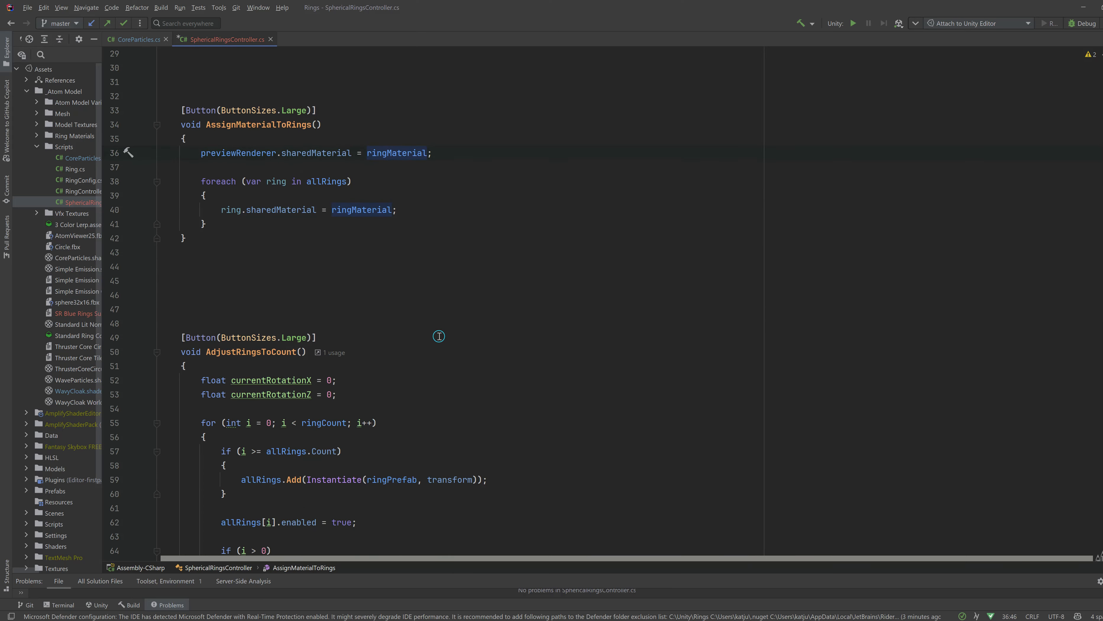
{"action": "scroll", "coordinate": [438, 336], "scroll_direction": "down", "scroll_amount": 17}
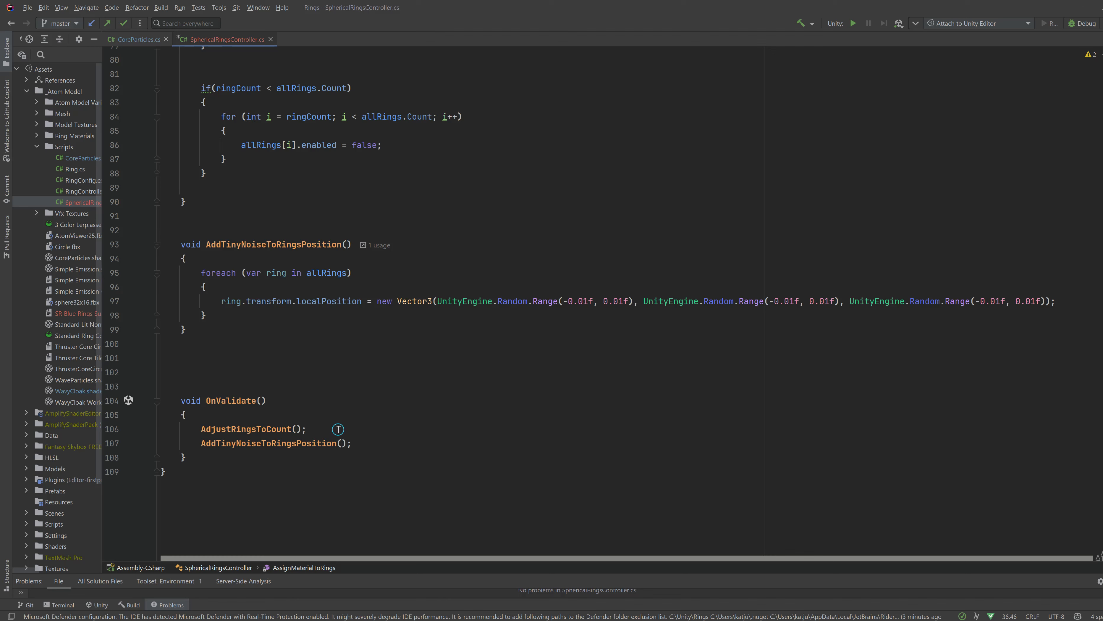
{"action": "triple_click", "coordinate": [302, 443]}
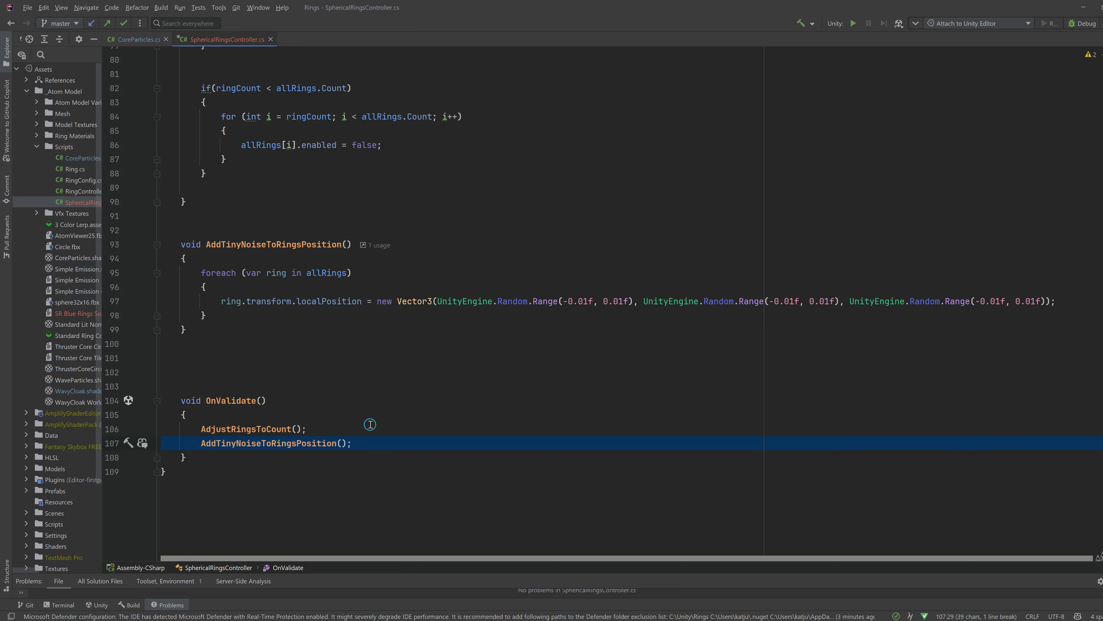
{"action": "scroll", "coordinate": [481, 237], "scroll_direction": "up", "scroll_amount": 15}
{"action": "scroll", "coordinate": [477, 237], "scroll_direction": "up", "scroll_amount": 5}
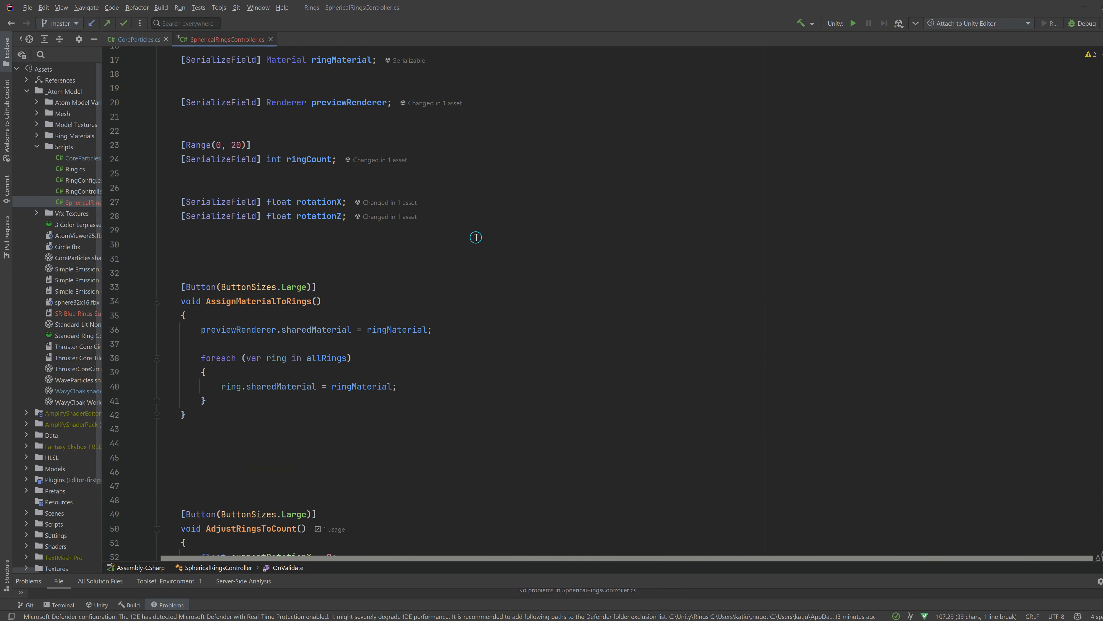
{"action": "scroll", "coordinate": [352, 262], "scroll_direction": "up", "scroll_amount": 3}
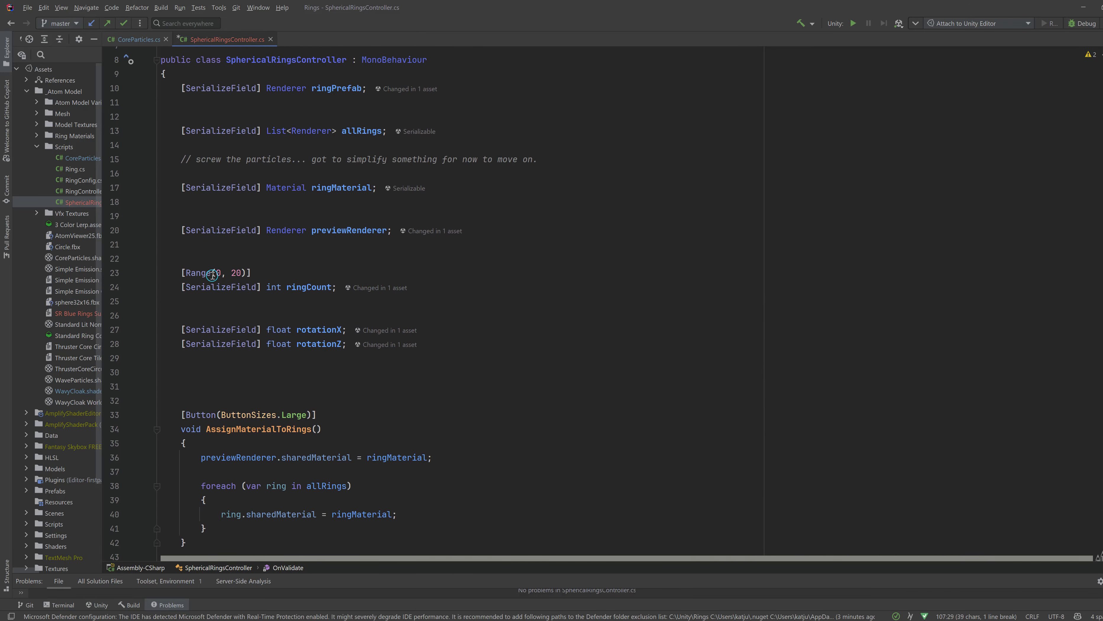